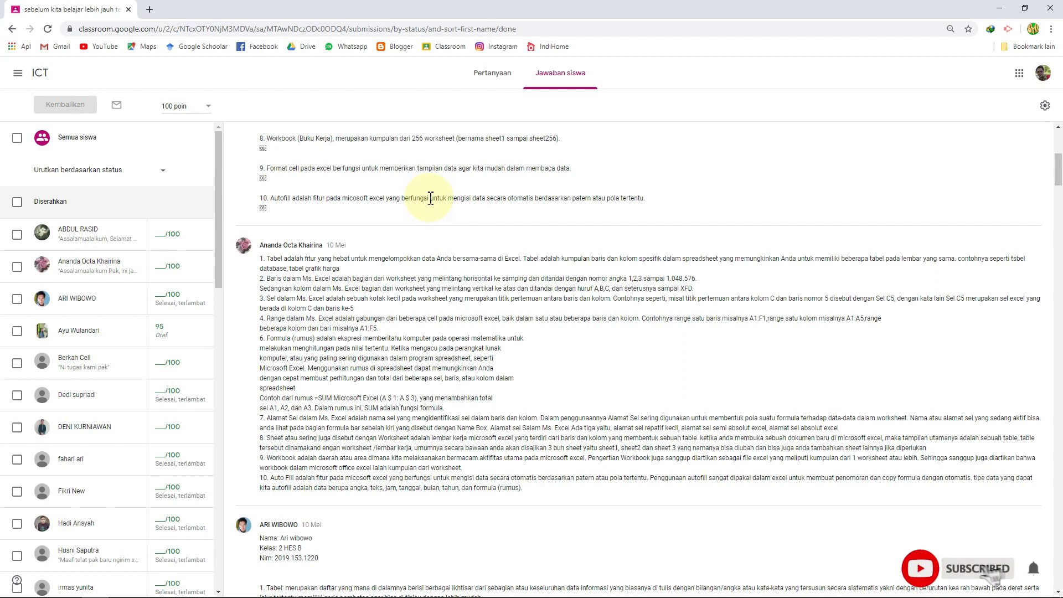
Launch Excel, create a blank workbook and enlarge its window over the browser.
{"action": "scroll", "coordinate": [429, 197], "scroll_direction": "down", "scroll_amount": 1}
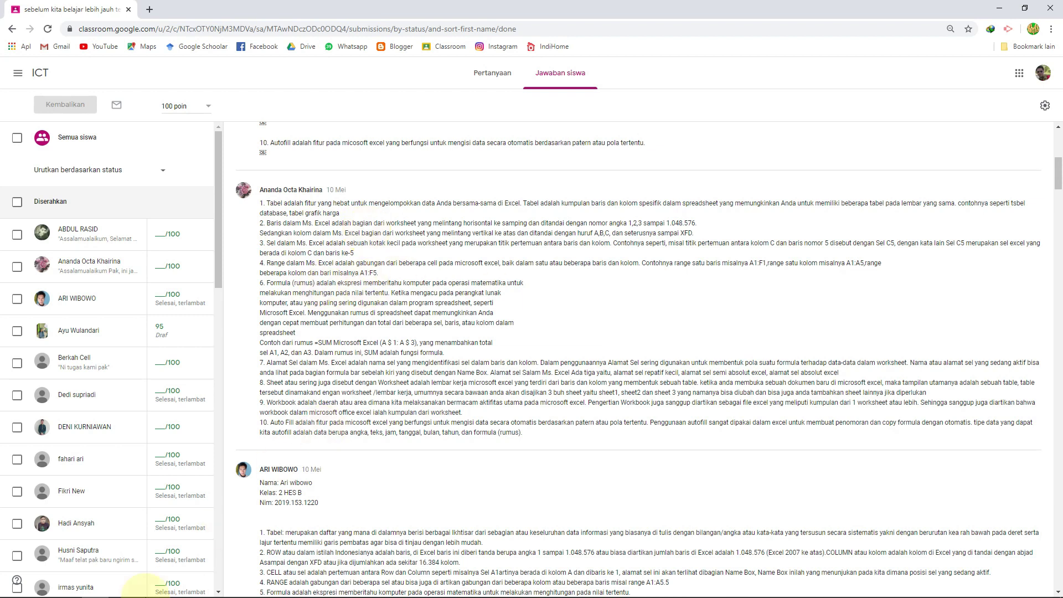
{"action": "key", "text": "super"}
{"action": "type", "text": "excel"}
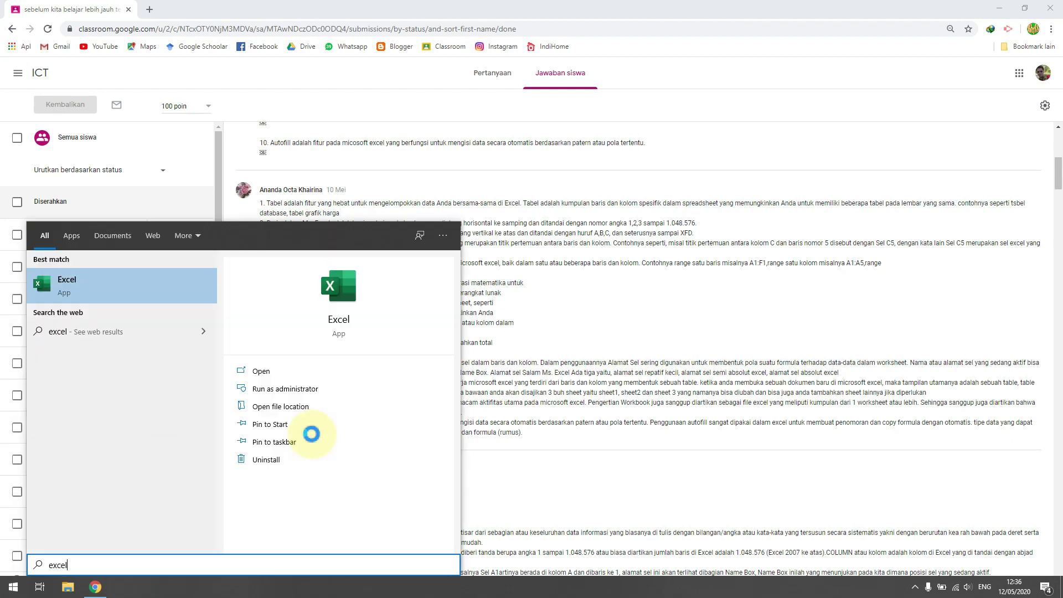
{"action": "key", "text": "Return"}
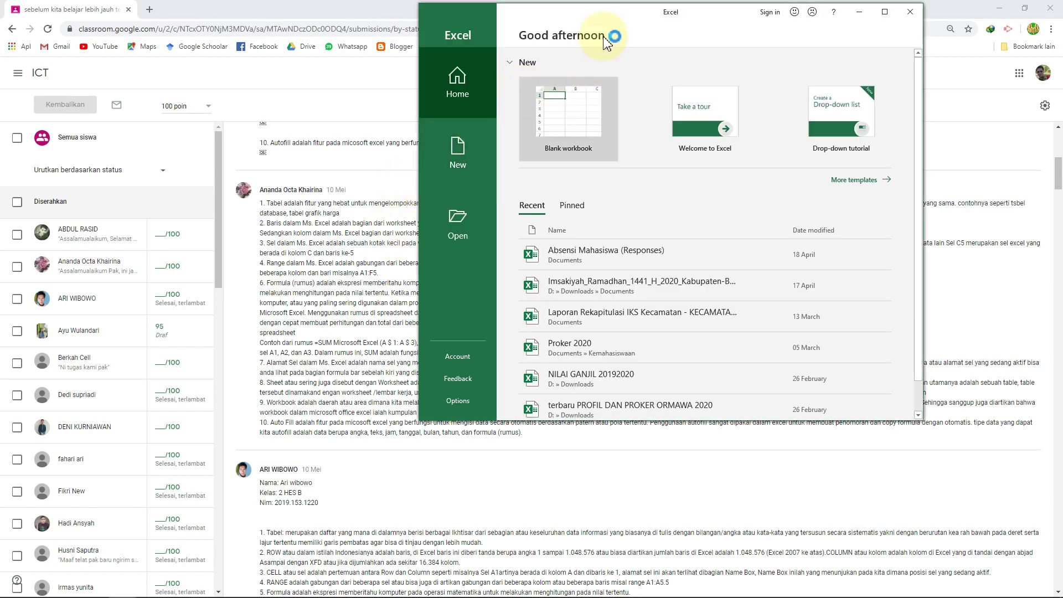
{"action": "double_click", "coordinate": [621, 18]}
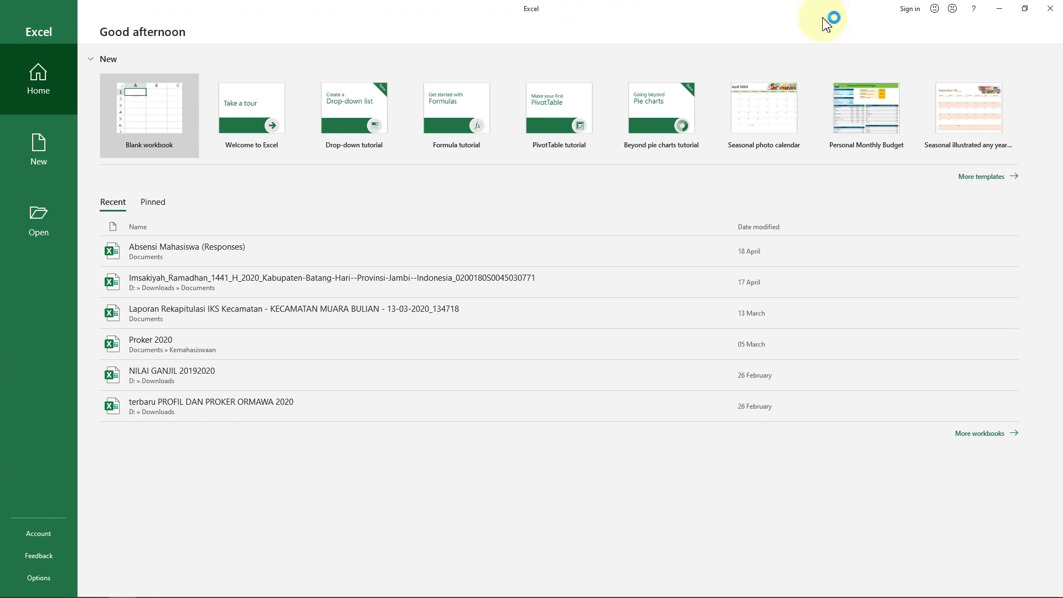
{"action": "double_click", "coordinate": [825, 20]}
{"action": "left_click", "coordinate": [582, 116]}
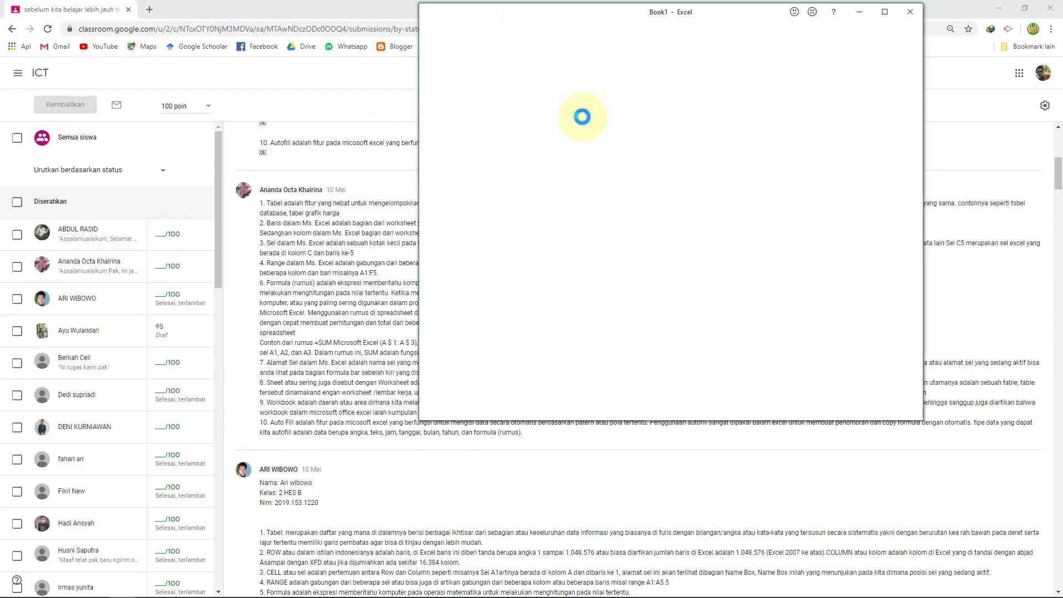
{"action": "left_click", "coordinate": [582, 117]}
{"action": "left_click_drag", "start_coordinate": [918, 413], "coordinate": [1043, 541]}
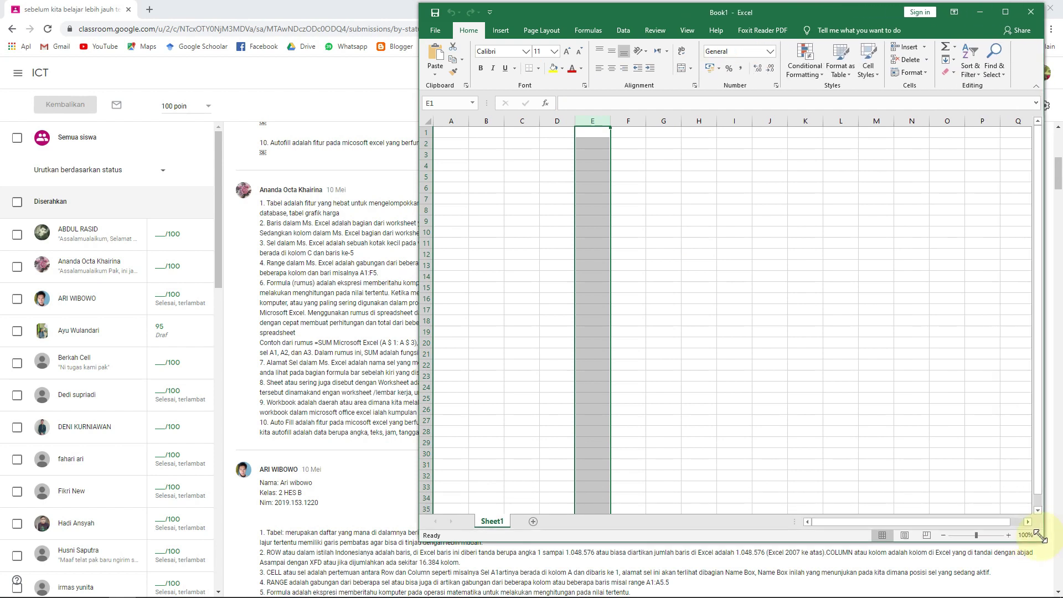
{"action": "left_click", "coordinate": [699, 241]}
{"action": "left_click", "coordinate": [453, 142]}
{"action": "left_click", "coordinate": [672, 198]}
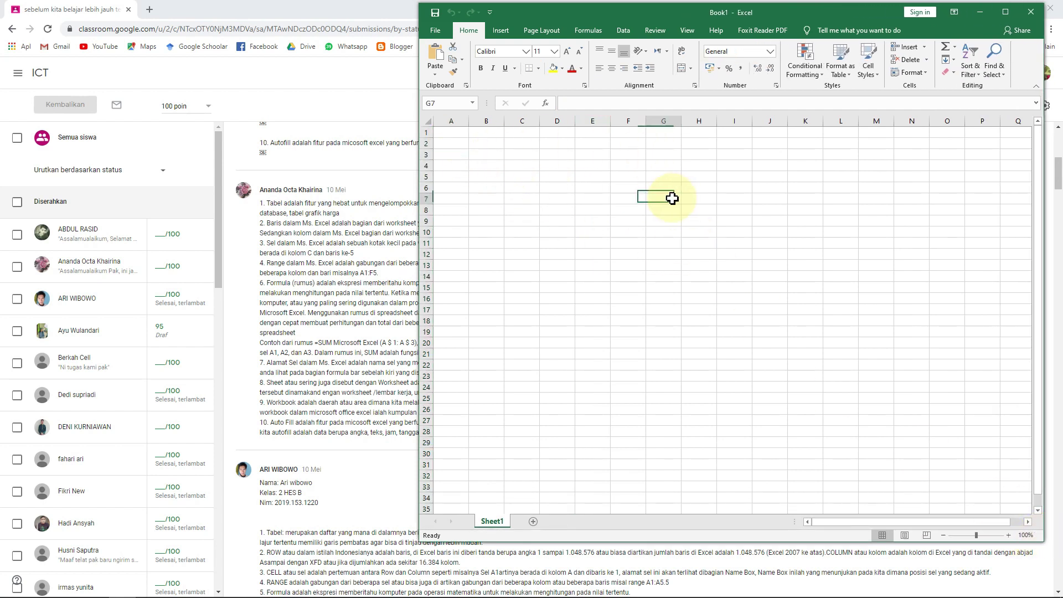
{"action": "left_click_drag", "start_coordinate": [747, 289], "coordinate": [748, 297]}
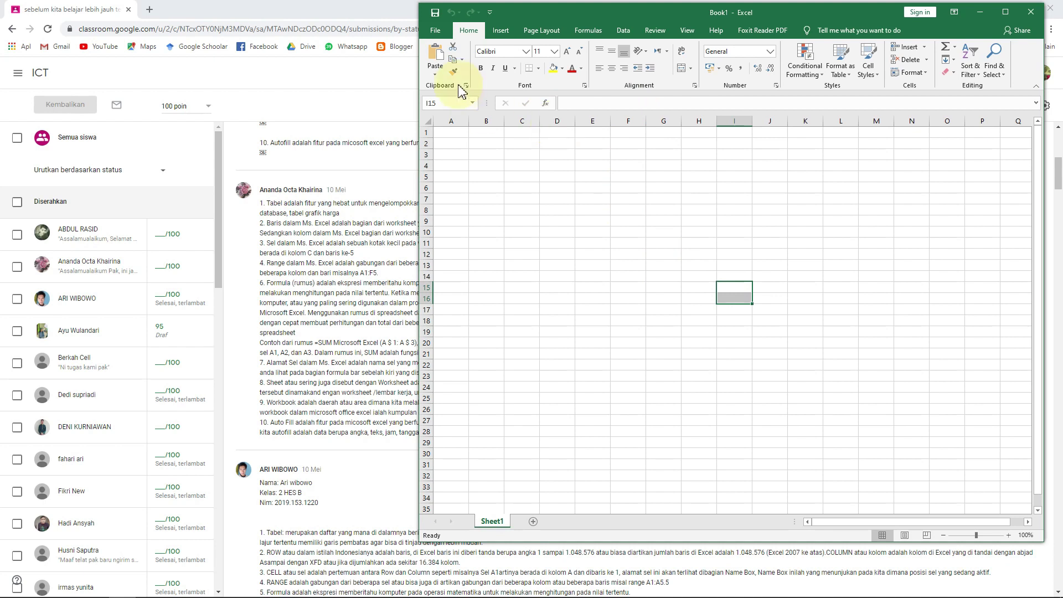
{"action": "left_click", "coordinate": [508, 177]}
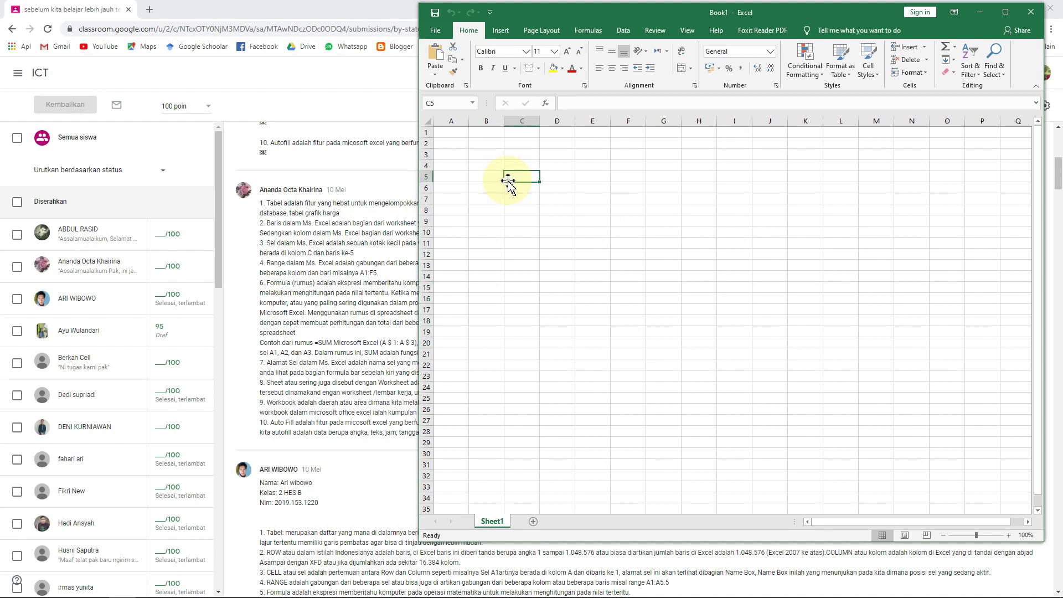
{"action": "left_click", "coordinate": [471, 135]}
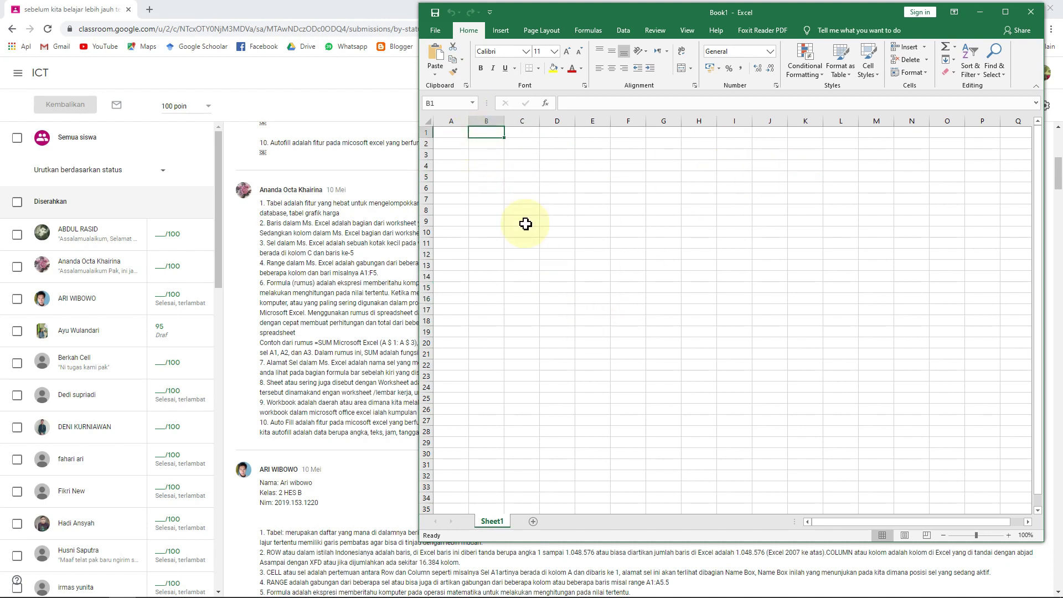
{"action": "left_click", "coordinate": [577, 263]}
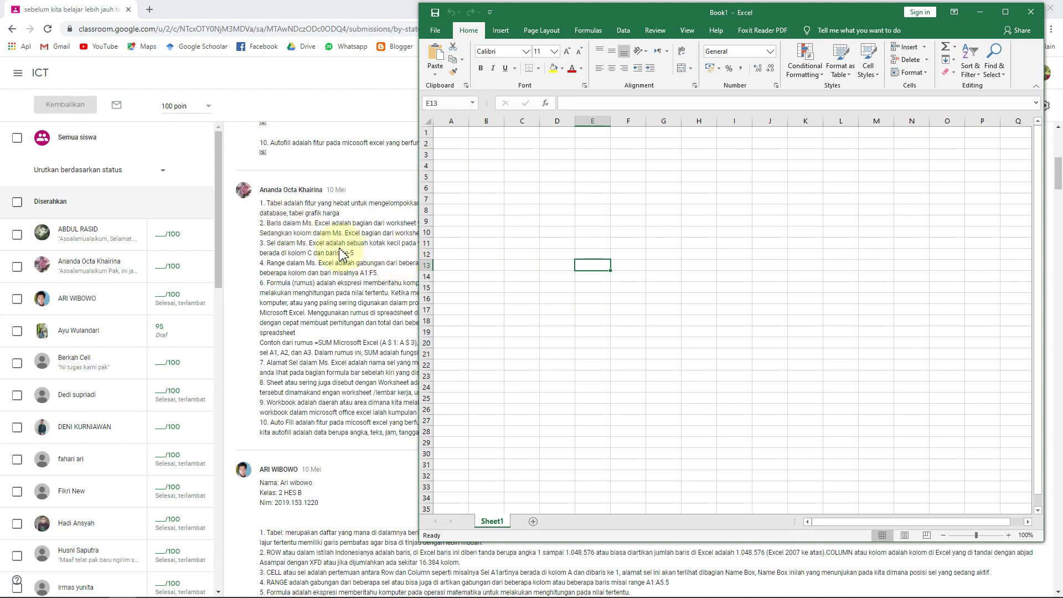
Switch to Chrome to check the student answers in Classroom and return to the Excel workbook at cell B4.
{"action": "left_click", "coordinate": [328, 16]}
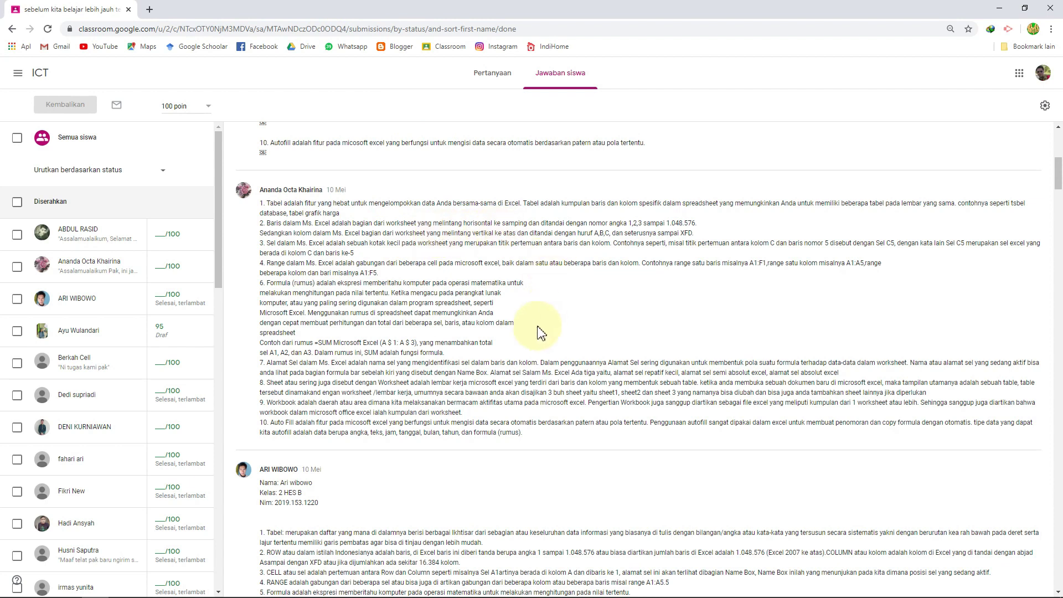
{"action": "mouse_move", "coordinate": [362, 597]}
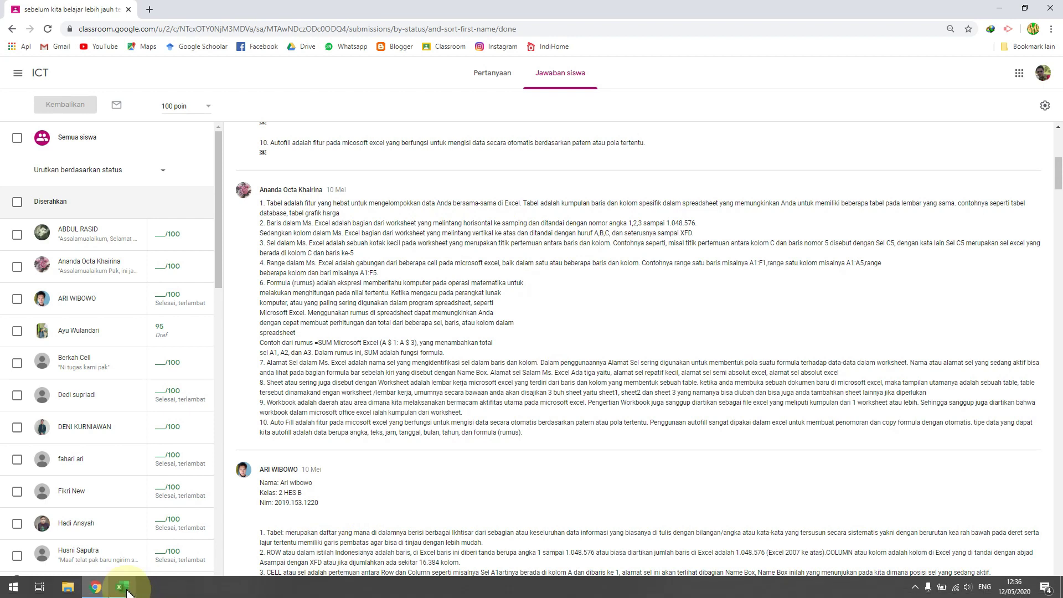
{"action": "left_click", "coordinate": [123, 596]}
{"action": "left_click", "coordinate": [504, 162]}
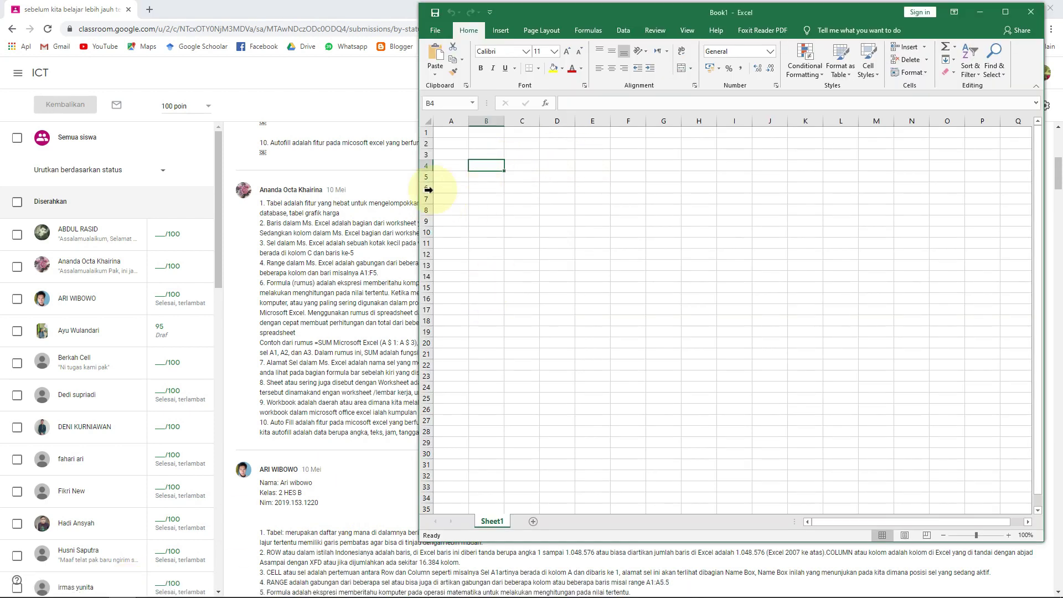
Demonstrate rows and columns by selecting entire rows 1, 2 and 3, row 1 again, and entire column A.
{"action": "left_click", "coordinate": [426, 134]}
{"action": "left_click", "coordinate": [425, 143]}
{"action": "left_click", "coordinate": [426, 154]}
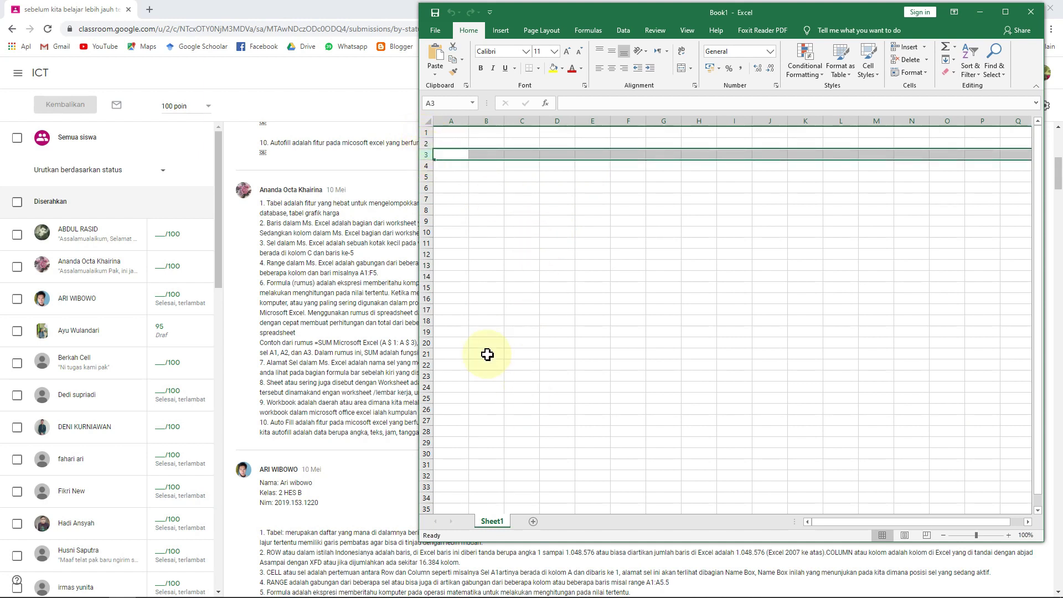
{"action": "left_click", "coordinate": [427, 133]}
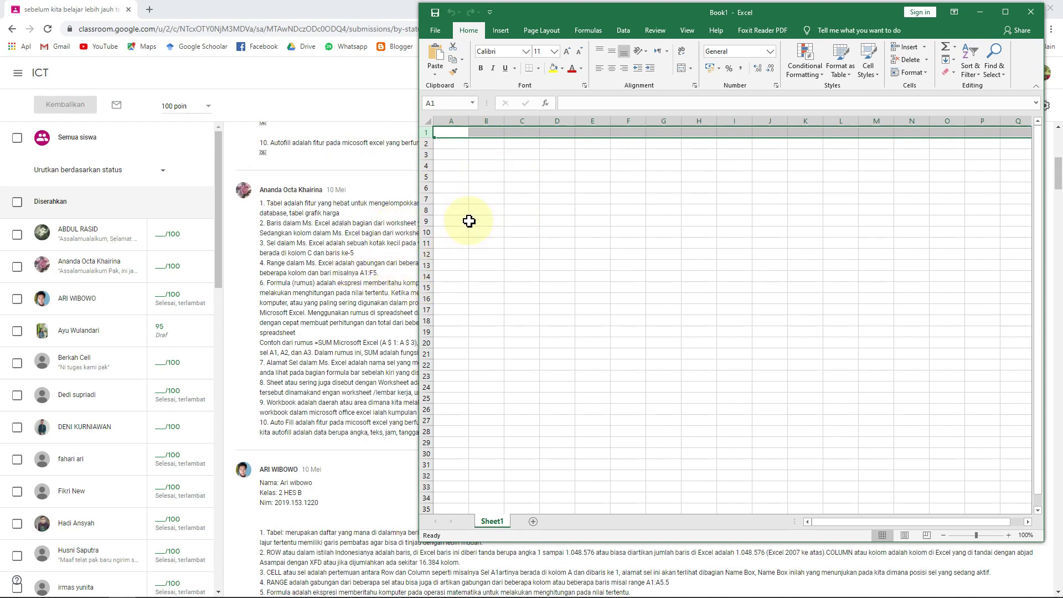
{"action": "left_click", "coordinate": [452, 119]}
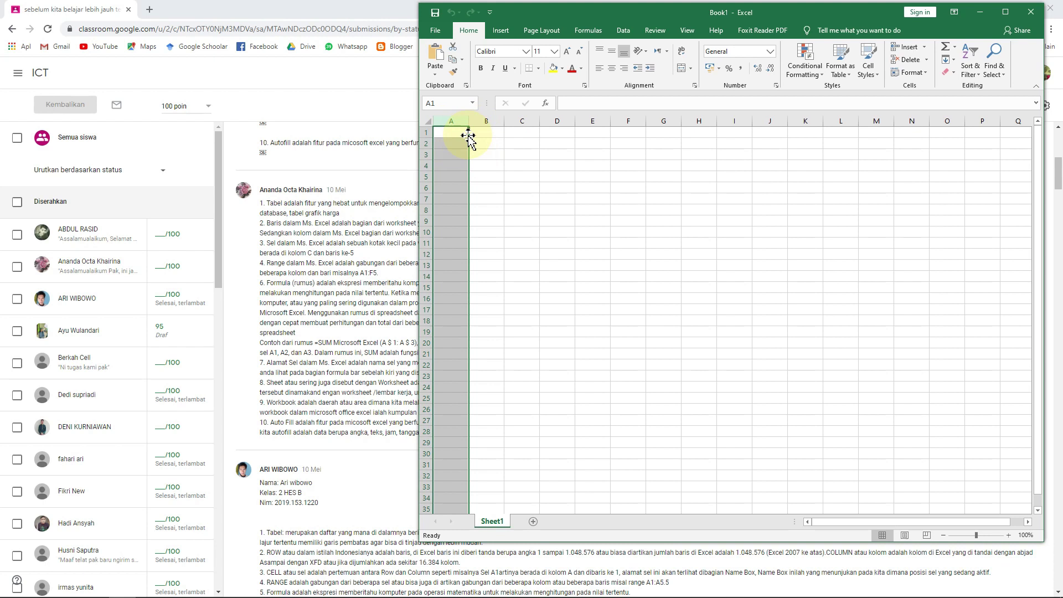
Demonstrate cell addresses by selecting cells C3, D5 and D3 in turn, ending with the entire column D.
{"action": "left_click", "coordinate": [510, 158]}
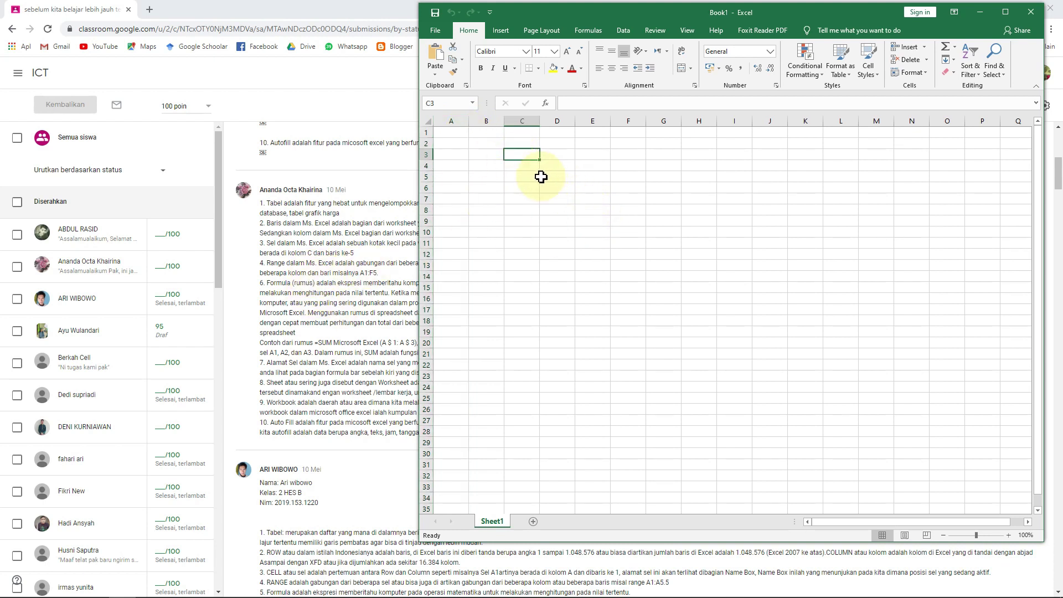
{"action": "left_click", "coordinate": [560, 175]}
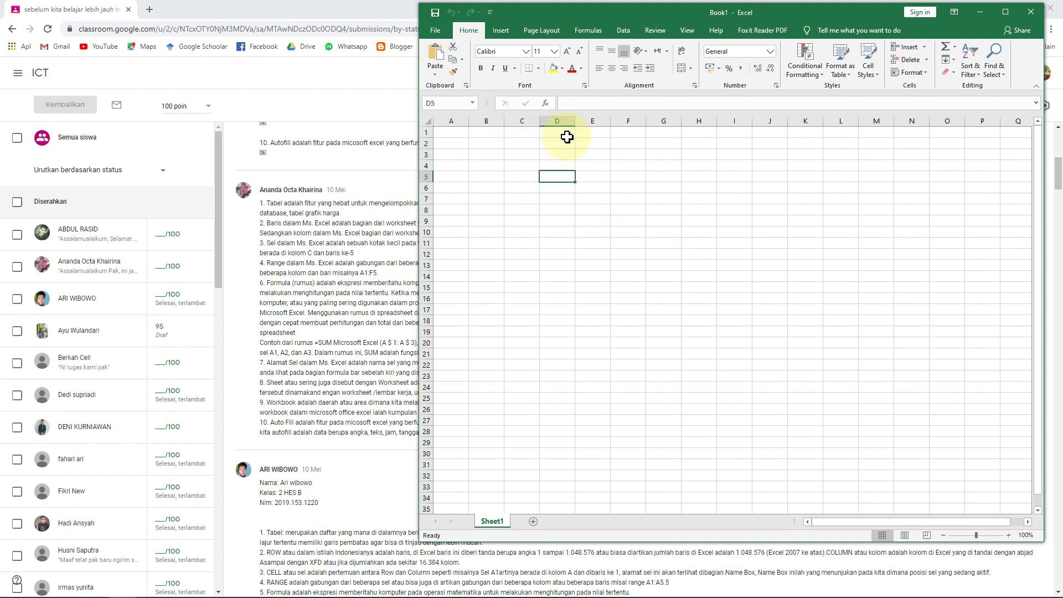
{"action": "left_click", "coordinate": [558, 155]}
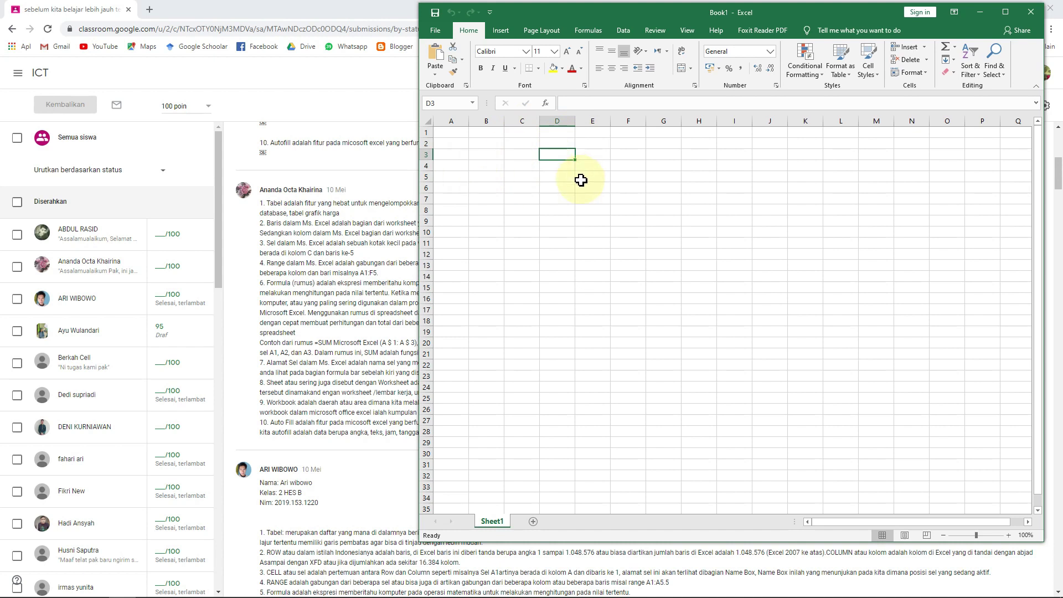
{"action": "left_click", "coordinate": [557, 124]}
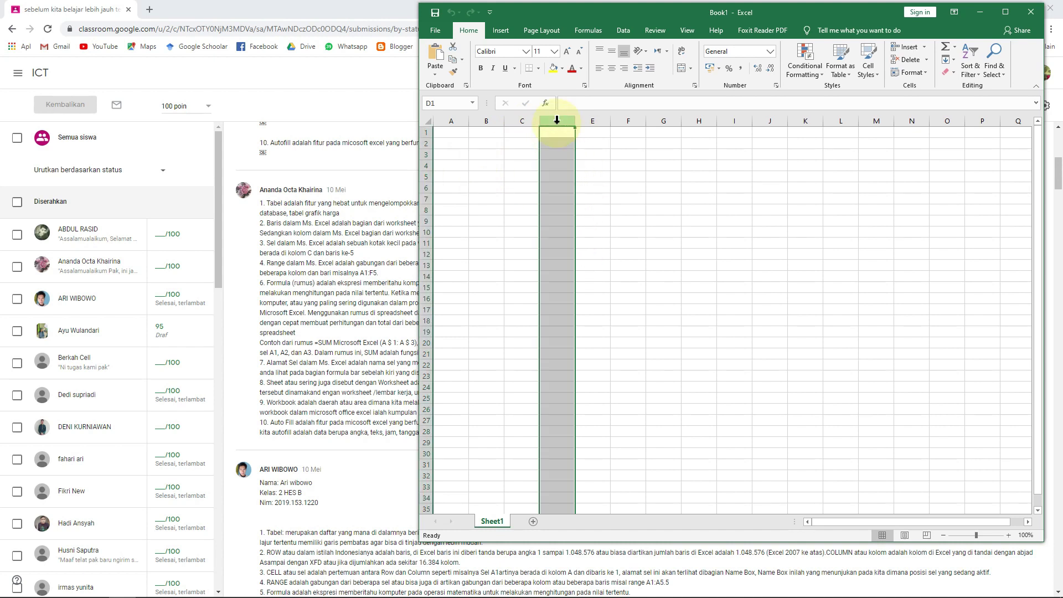
Maximize the workbook window, select cell D5 and move the active cell to E7.
{"action": "double_click", "coordinate": [617, 16]}
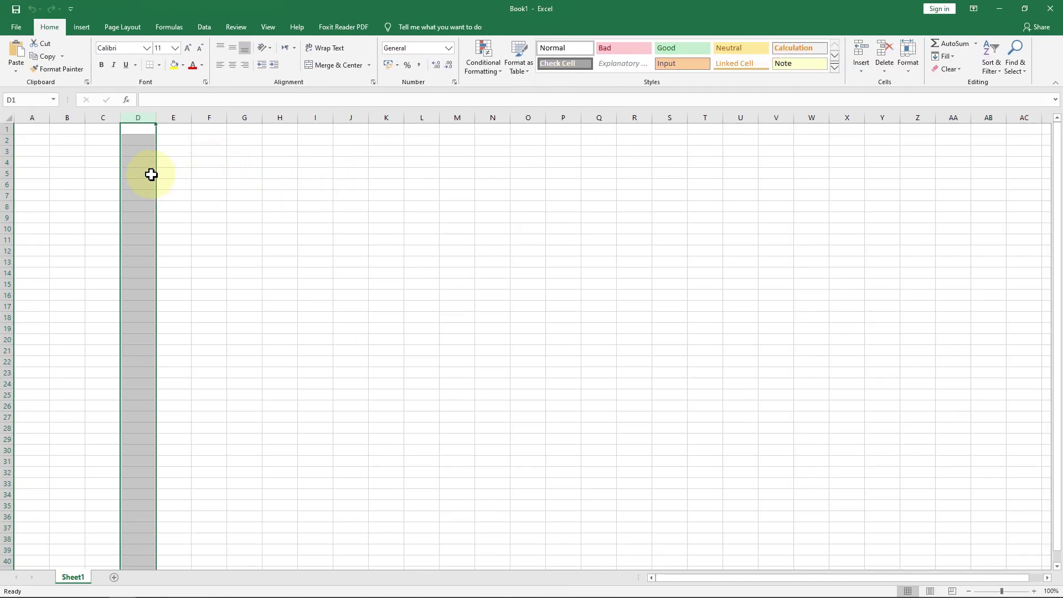
{"action": "left_click", "coordinate": [145, 173]}
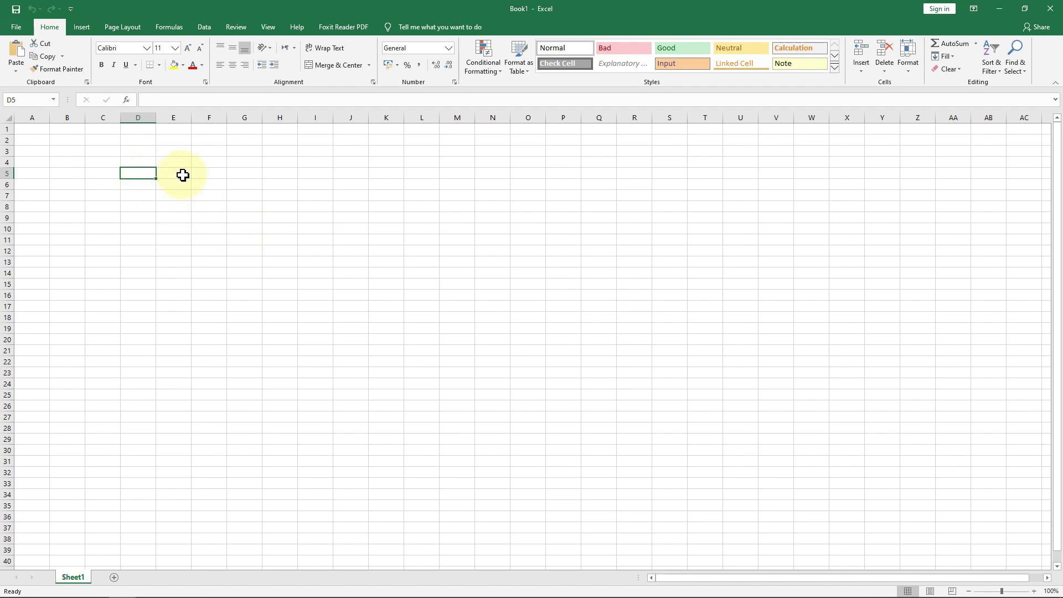
{"action": "key", "text": "Tab"}
{"action": "key", "text": "Return"}
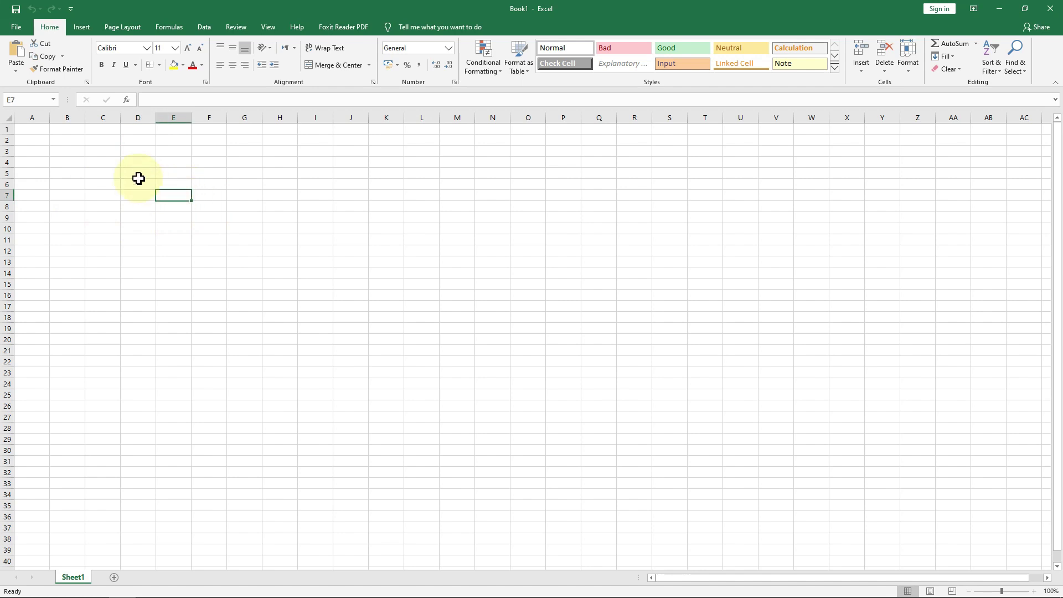
Demonstrate cell ranges by selecting D6:G14 and D6:F12, finishing on the single cell D6.
{"action": "left_click_drag", "start_coordinate": [143, 187], "coordinate": [254, 273]}
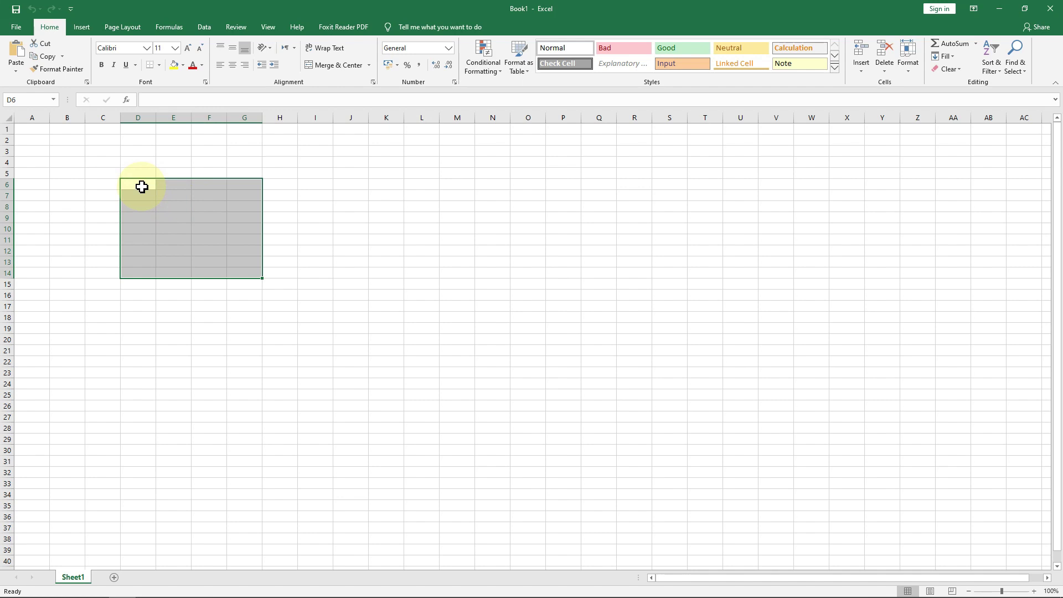
{"action": "left_click", "coordinate": [141, 187]}
{"action": "left_click_drag", "start_coordinate": [141, 185], "coordinate": [210, 253]}
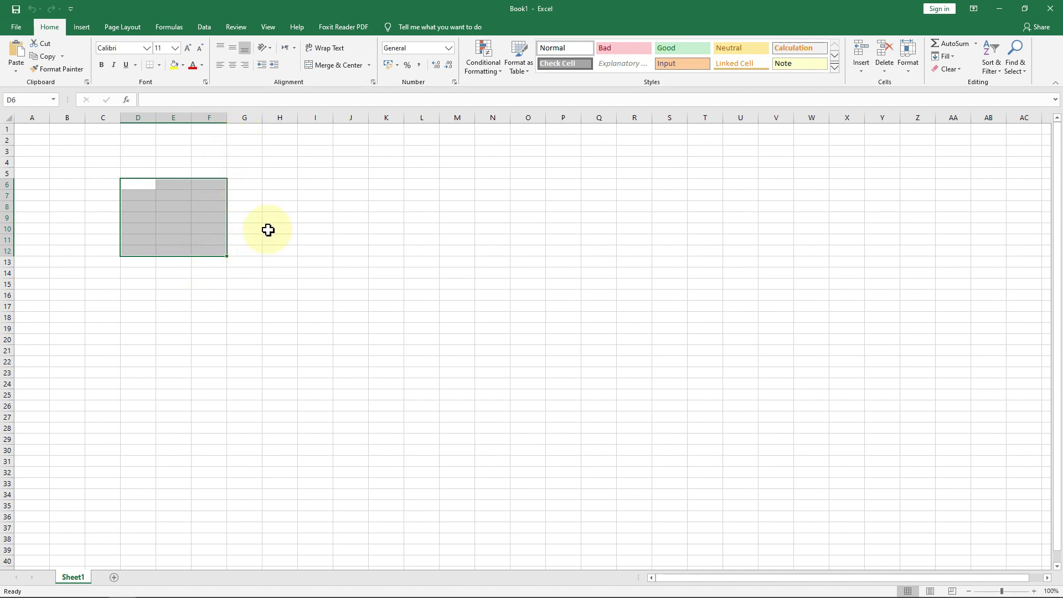
{"action": "left_click", "coordinate": [144, 184]}
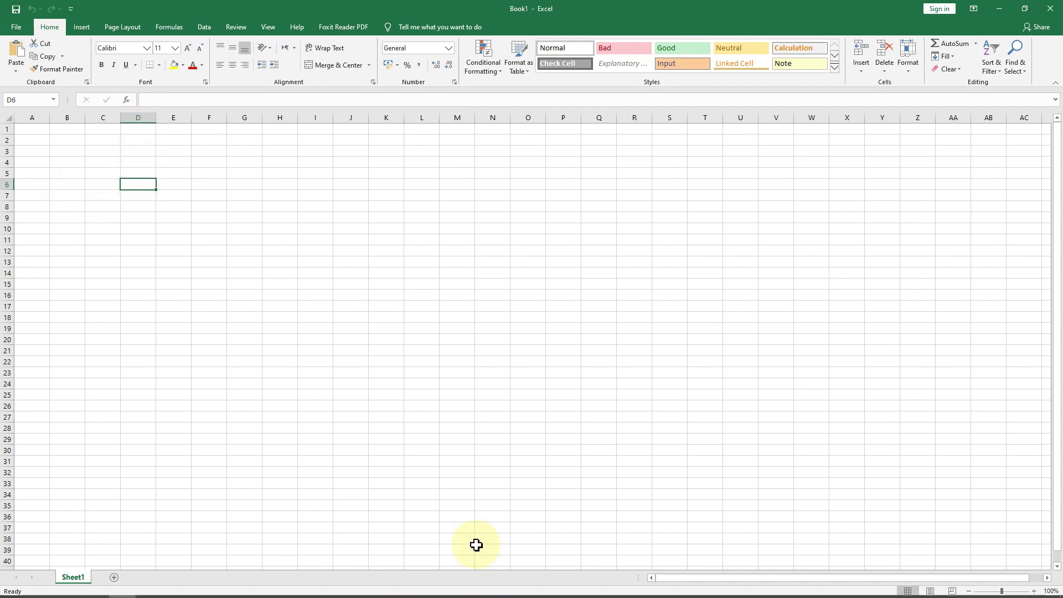
Switch to Chrome to review the next points of the student answers and return to the Excel workbook.
{"action": "mouse_move", "coordinate": [209, 596]}
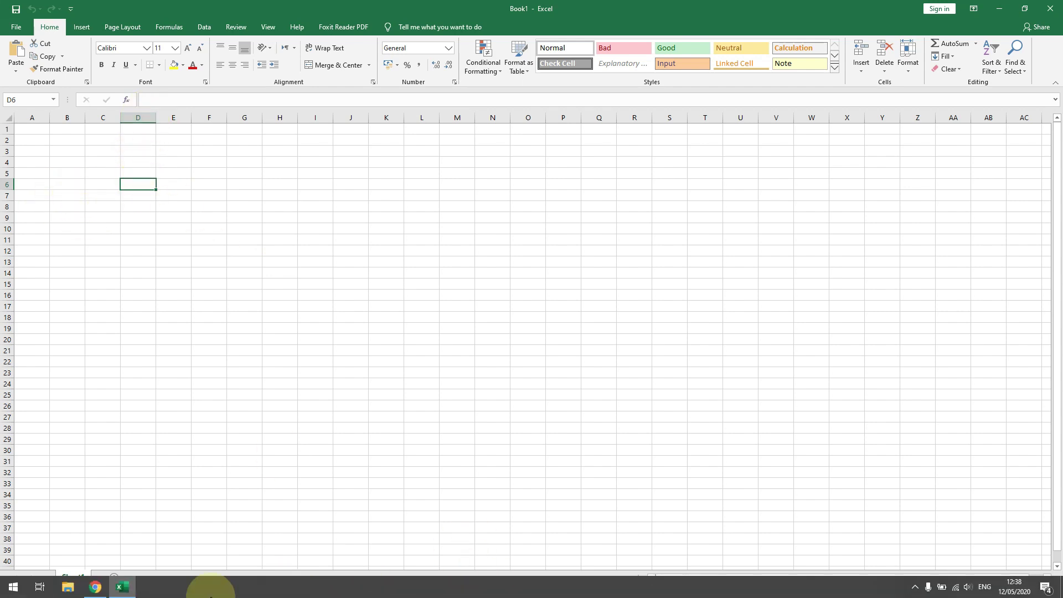
{"action": "left_click", "coordinate": [95, 587]}
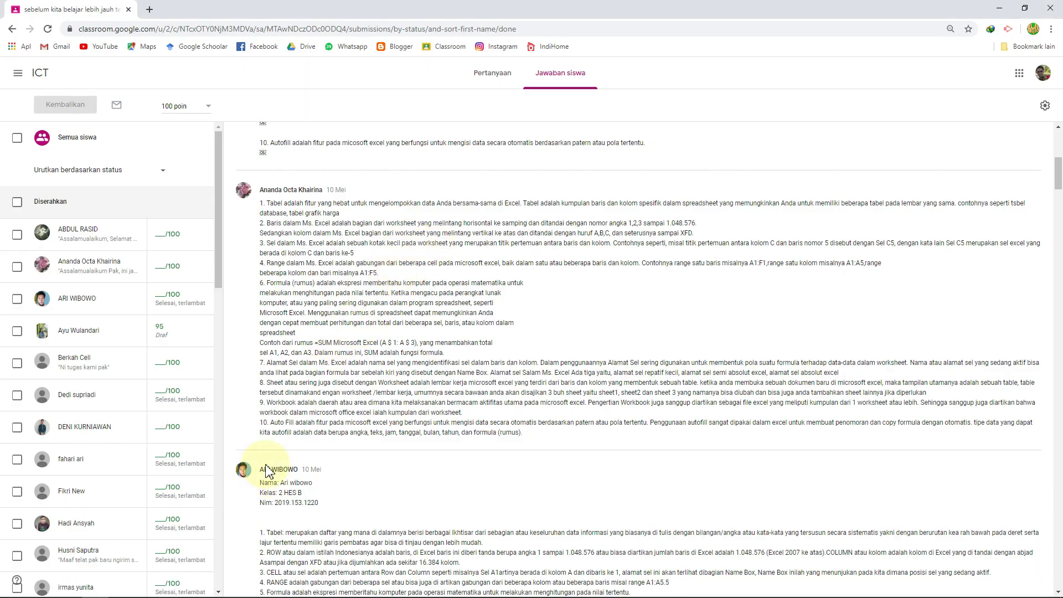
{"action": "left_click", "coordinate": [123, 587]}
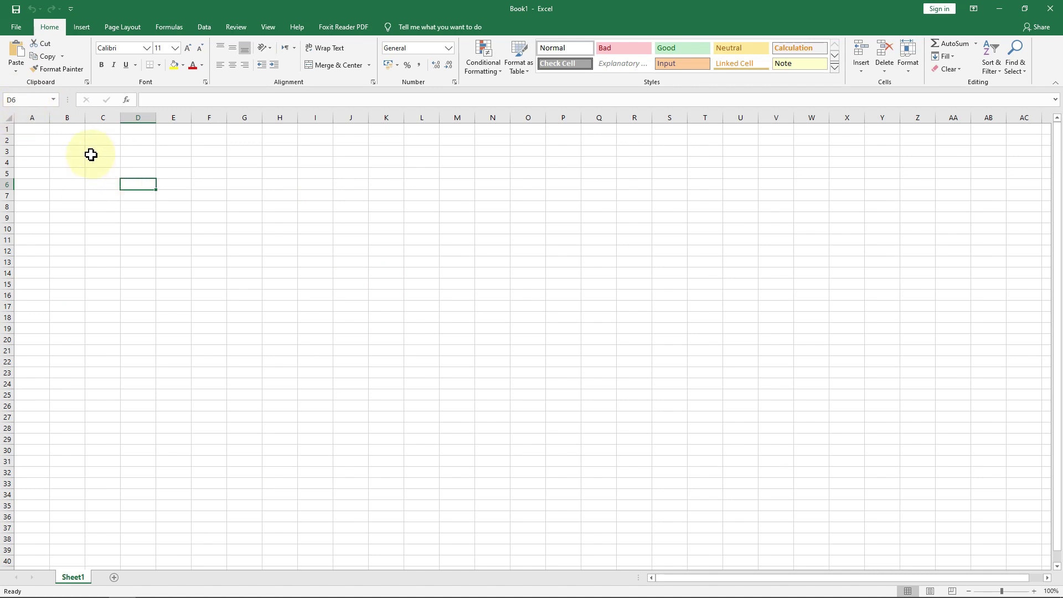
Autofill the empty cell D5 down to D7, view the Auto Fill options and reselect D5.
{"action": "left_click", "coordinate": [203, 184]}
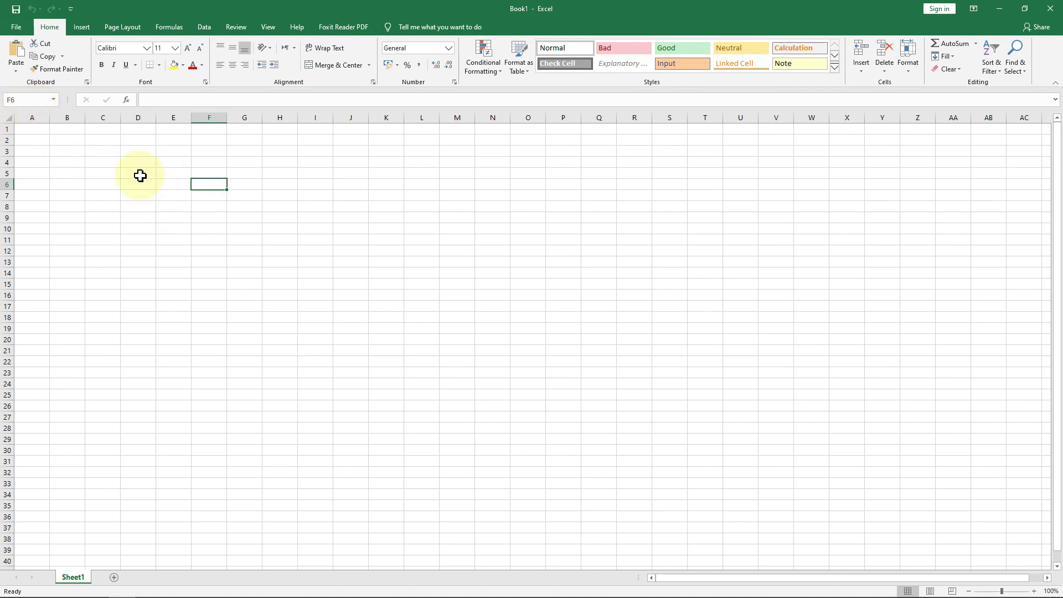
{"action": "left_click", "coordinate": [142, 169]}
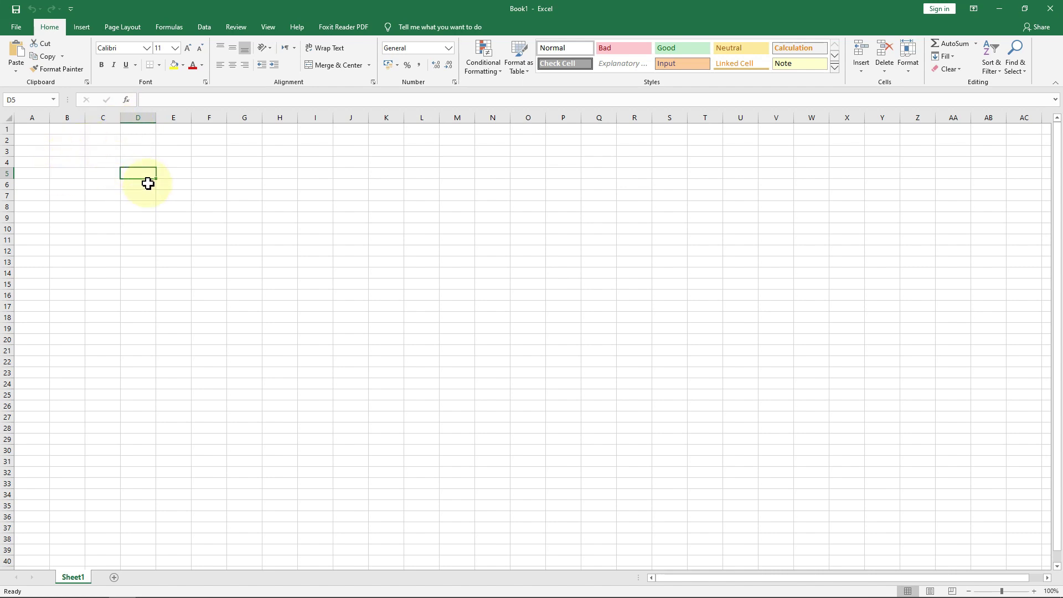
{"action": "left_click_drag", "start_coordinate": [160, 181], "coordinate": [155, 200]}
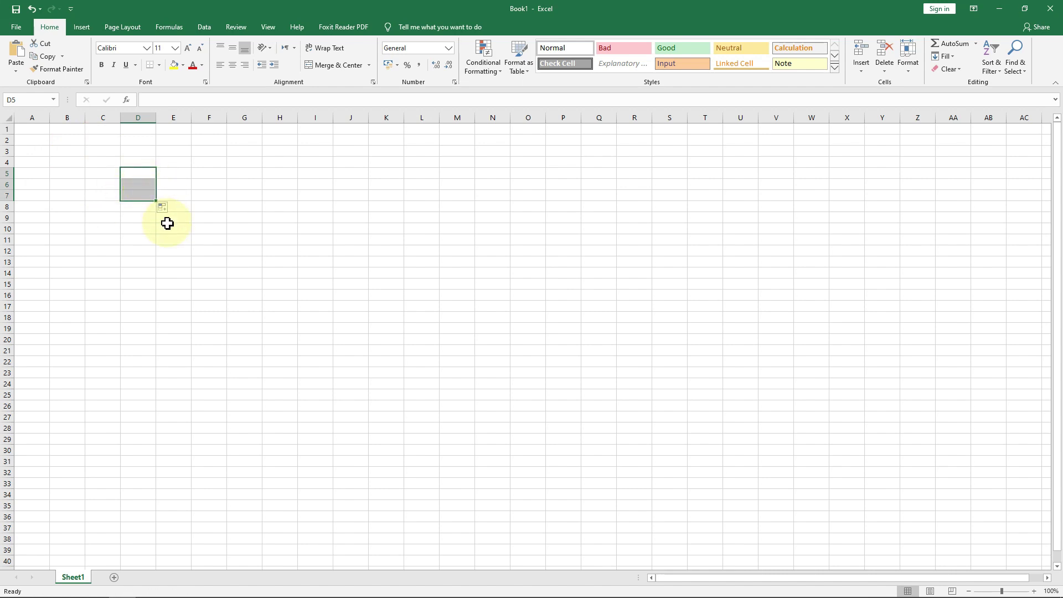
{"action": "left_click", "coordinate": [162, 208]}
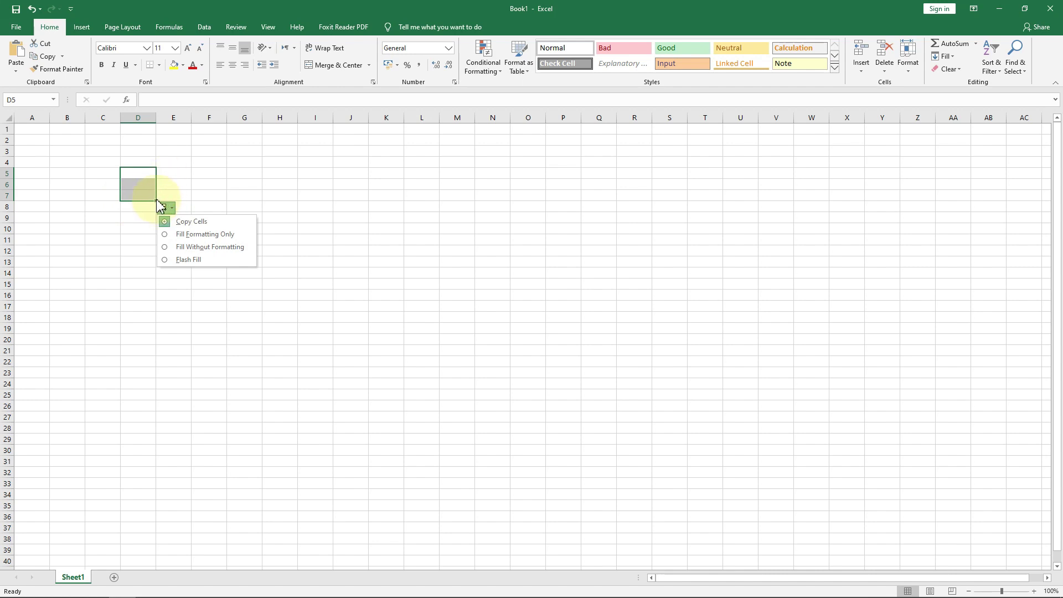
{"action": "left_click", "coordinate": [160, 195]}
{"action": "left_click", "coordinate": [149, 173]}
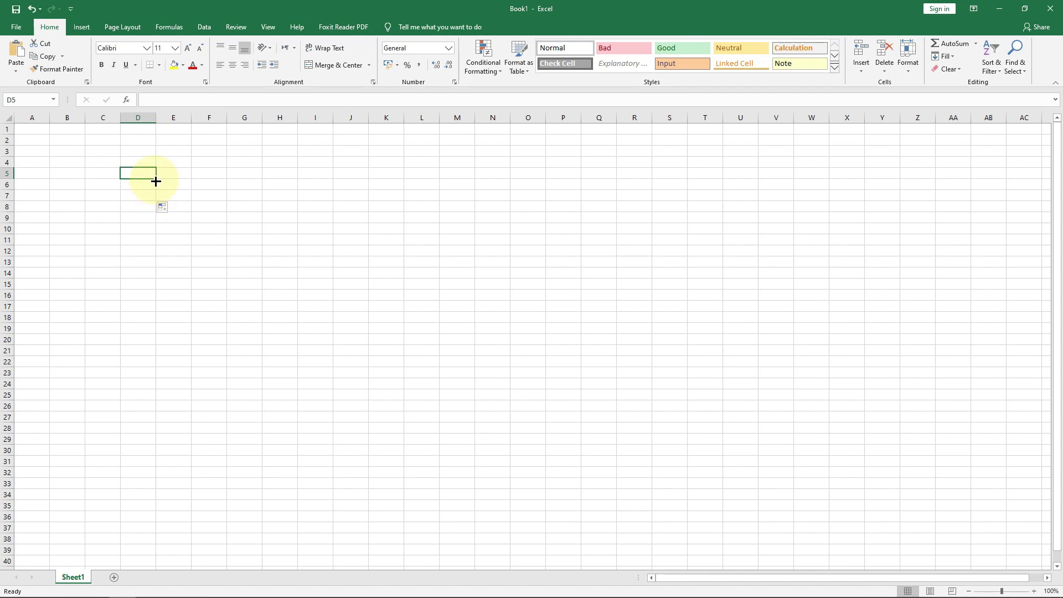
Autofill the empty cell D5 across to F5 and reselect the single cell D5.
{"action": "left_click_drag", "start_coordinate": [156, 182], "coordinate": [183, 176]}
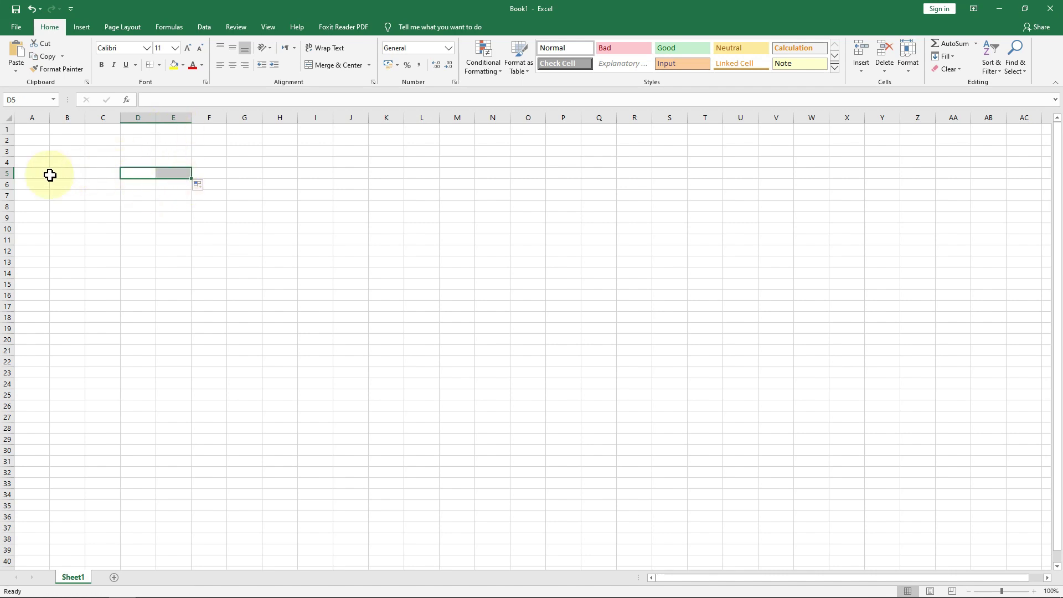
{"action": "left_click_drag", "start_coordinate": [190, 182], "coordinate": [219, 174]}
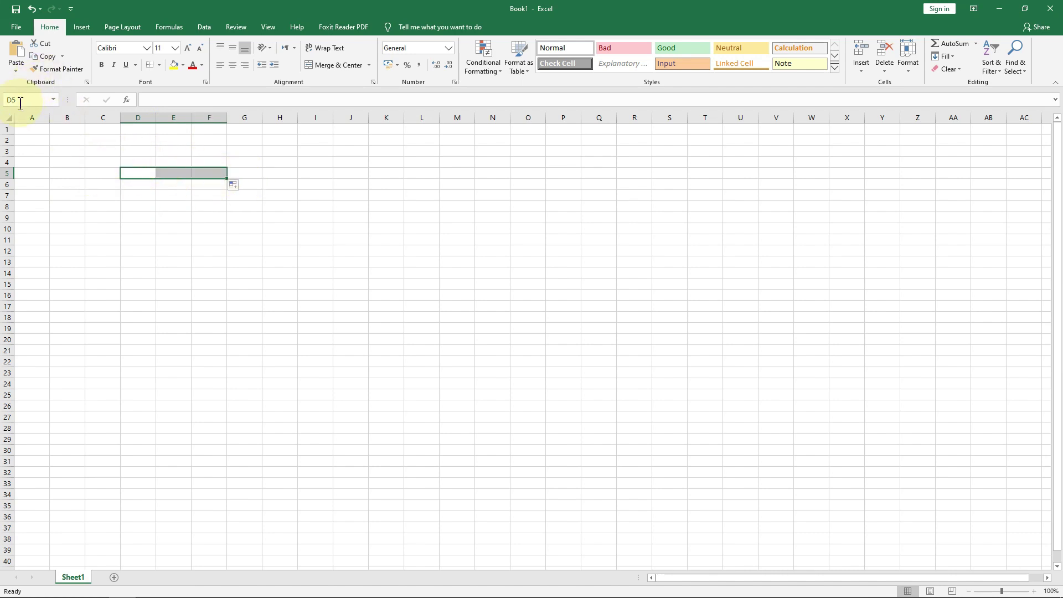
{"action": "left_click", "coordinate": [141, 175]}
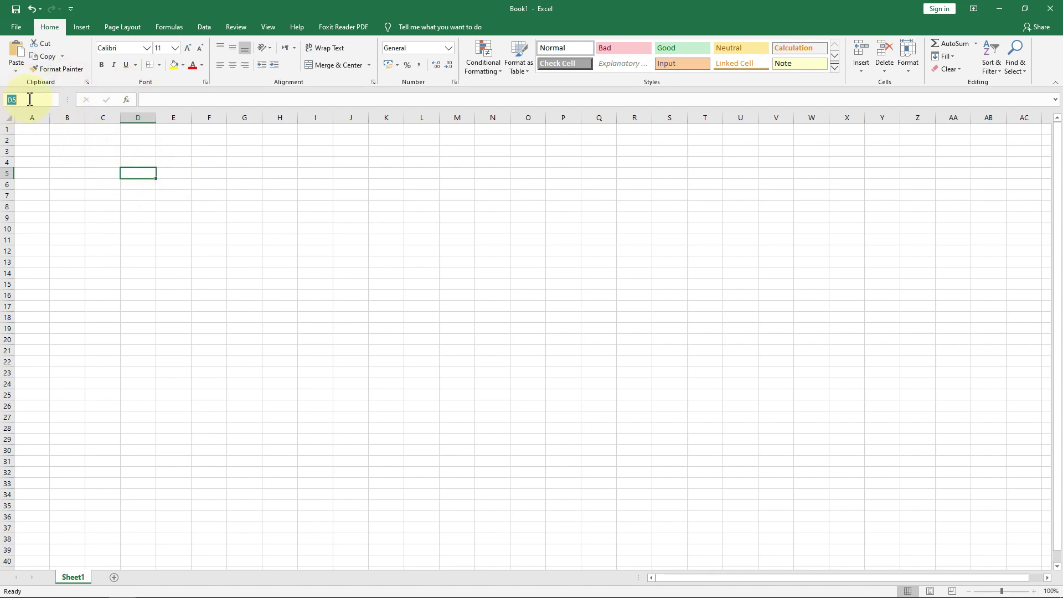
{"action": "left_click", "coordinate": [238, 207]}
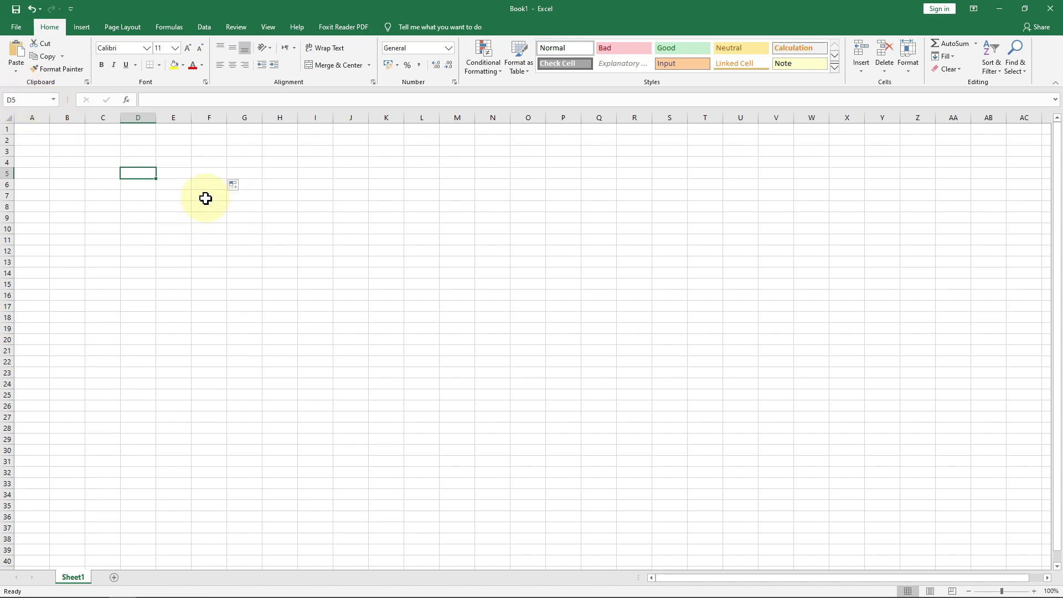
{"action": "left_click", "coordinate": [150, 178]}
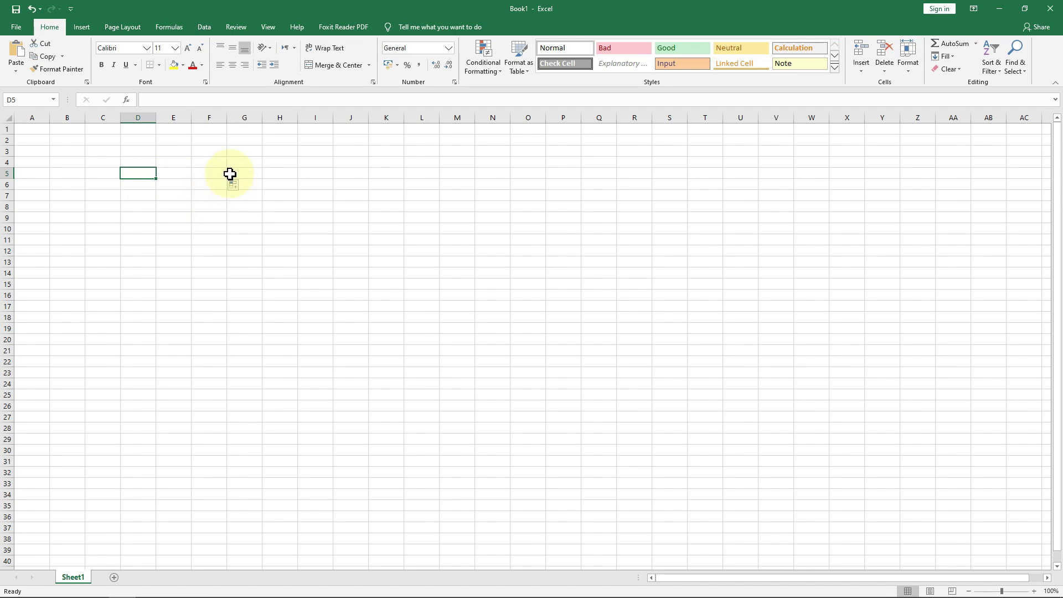
Enter the formula =$C$5*D5 in cell E5, using an absolute reference to C5.
{"action": "left_click", "coordinate": [196, 174]}
{"action": "left_click", "coordinate": [157, 173]}
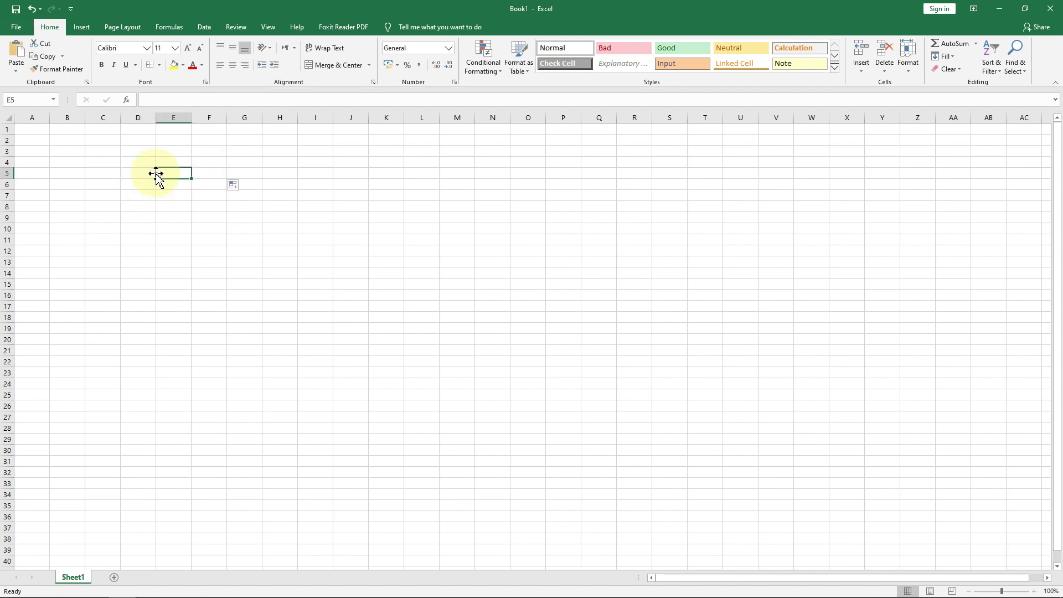
{"action": "type", "text": "="}
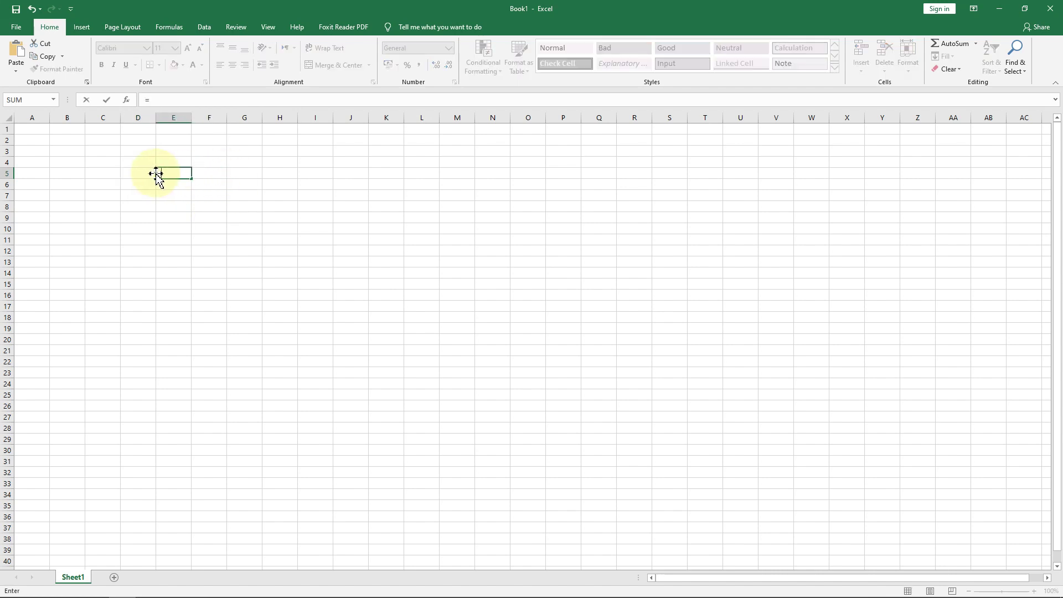
{"action": "left_click", "coordinate": [103, 174]}
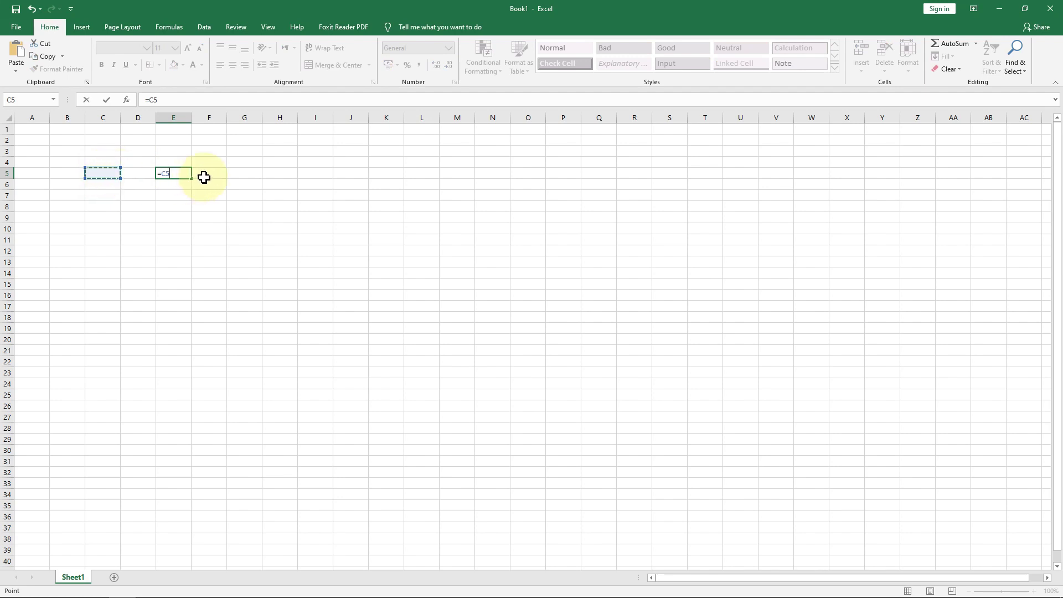
{"action": "key", "text": "F4"}
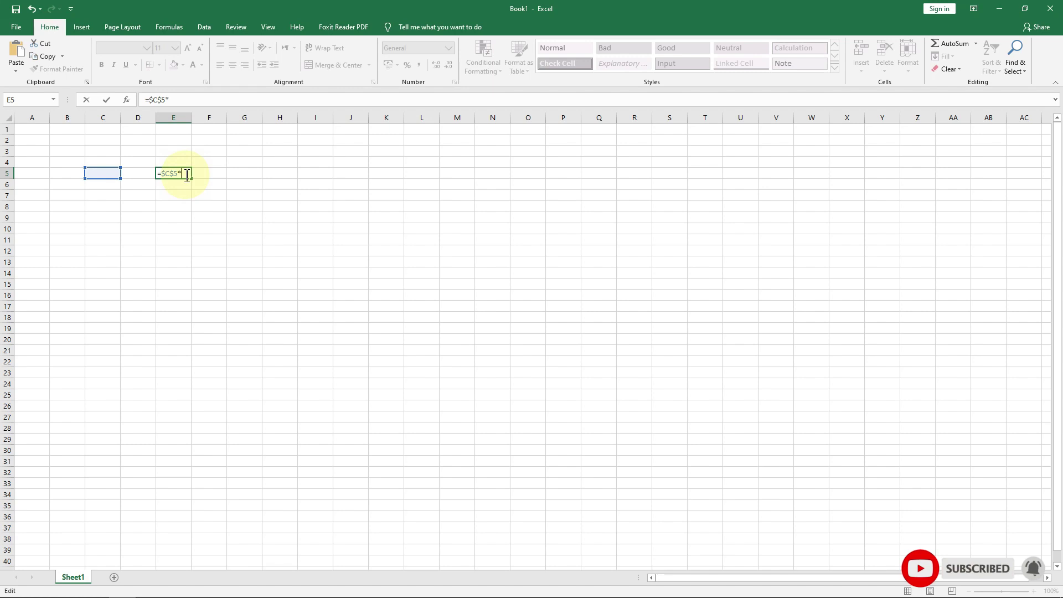
{"action": "left_click", "coordinate": [146, 175]}
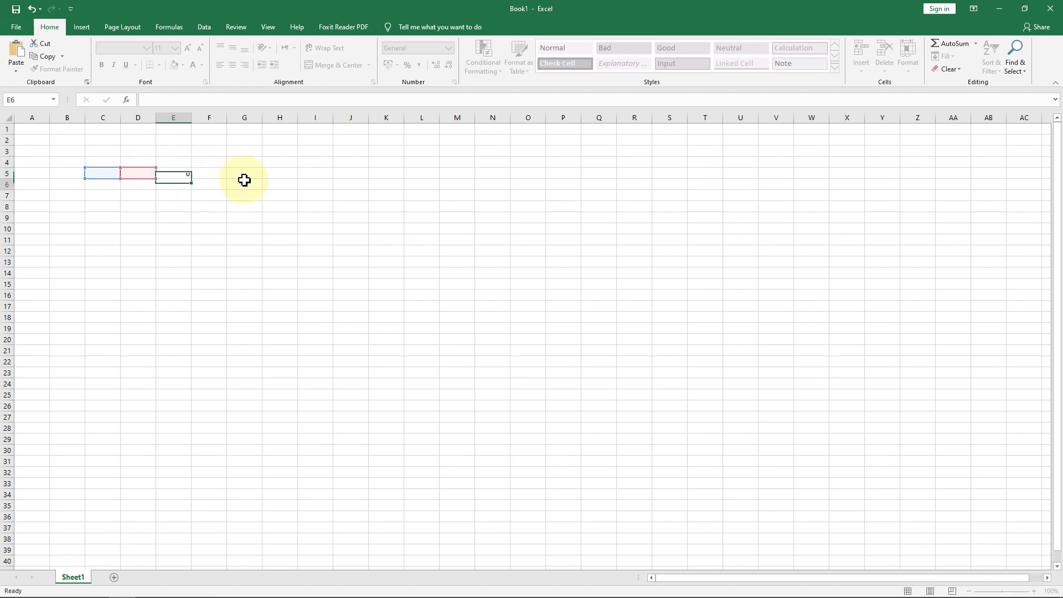
{"action": "key", "text": "Return"}
Enter 100 in C5 and the values 5, 7 and 9 in D5 to D7.
{"action": "left_click", "coordinate": [110, 175]}
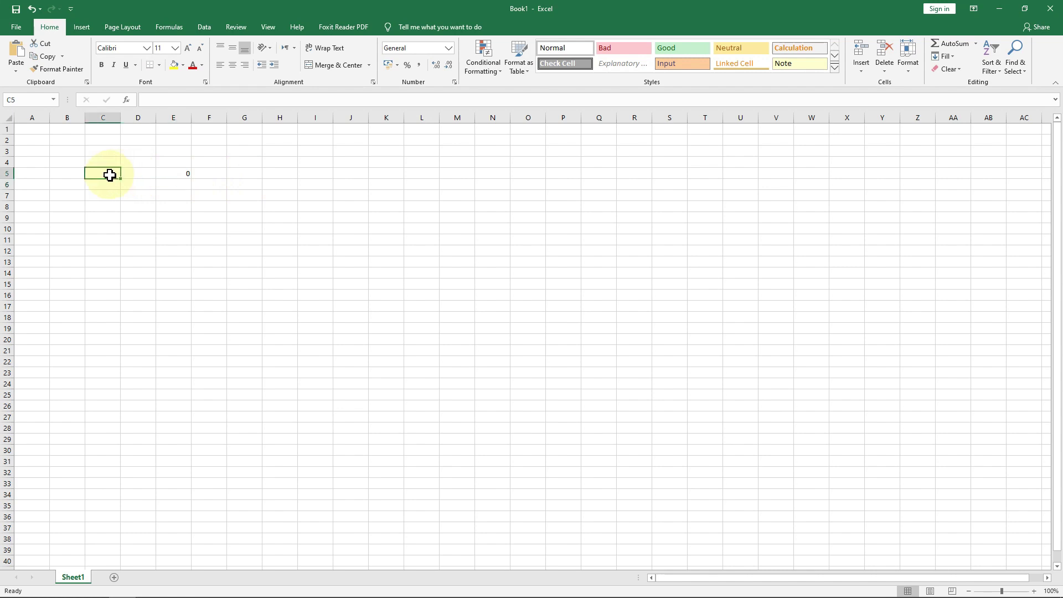
{"action": "type", "text": "100"}
{"action": "key", "text": "Tab"}
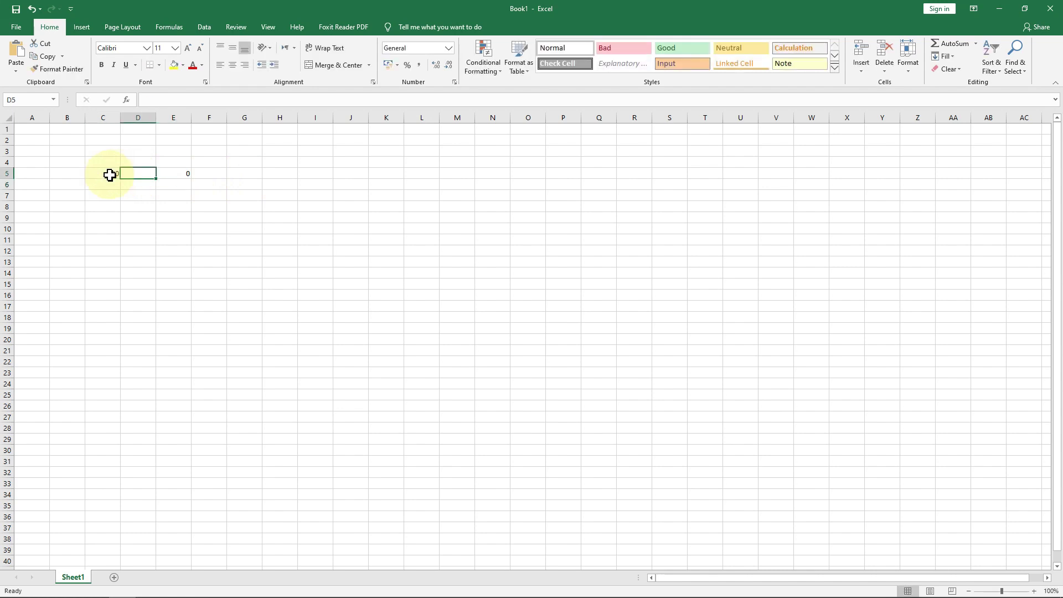
{"action": "type", "text": "5"}
{"action": "key", "text": "Return"}
{"action": "type", "text": "7"}
{"action": "key", "text": "Return"}
{"action": "type", "text": "9"}
{"action": "key", "text": "Return"}
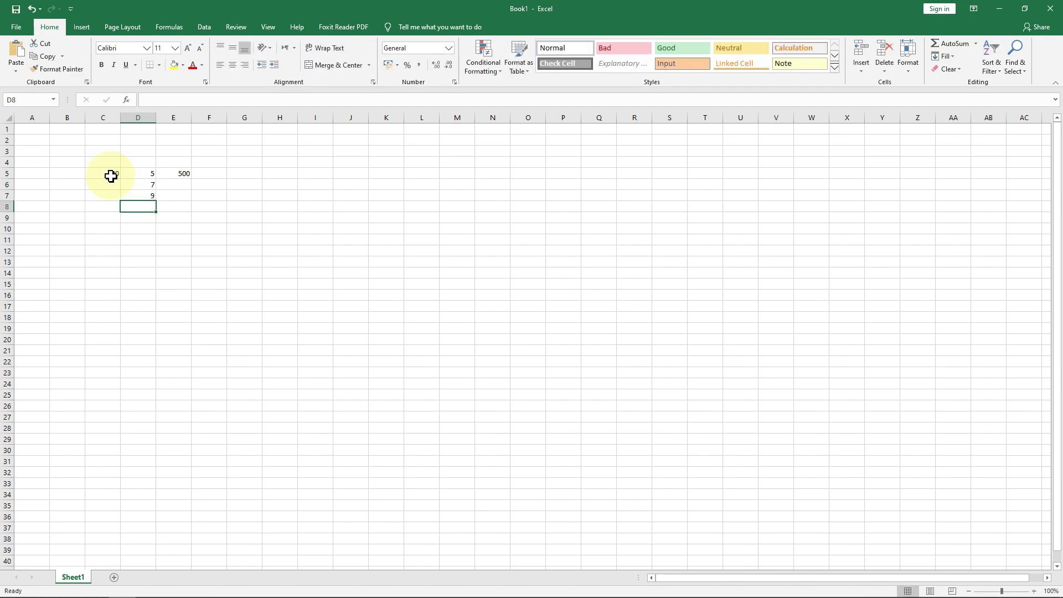
Autofill the formula in E5 down to E7 and check the formula of each filled cell.
{"action": "left_click", "coordinate": [183, 173]}
{"action": "left_click_drag", "start_coordinate": [191, 179], "coordinate": [191, 204]}
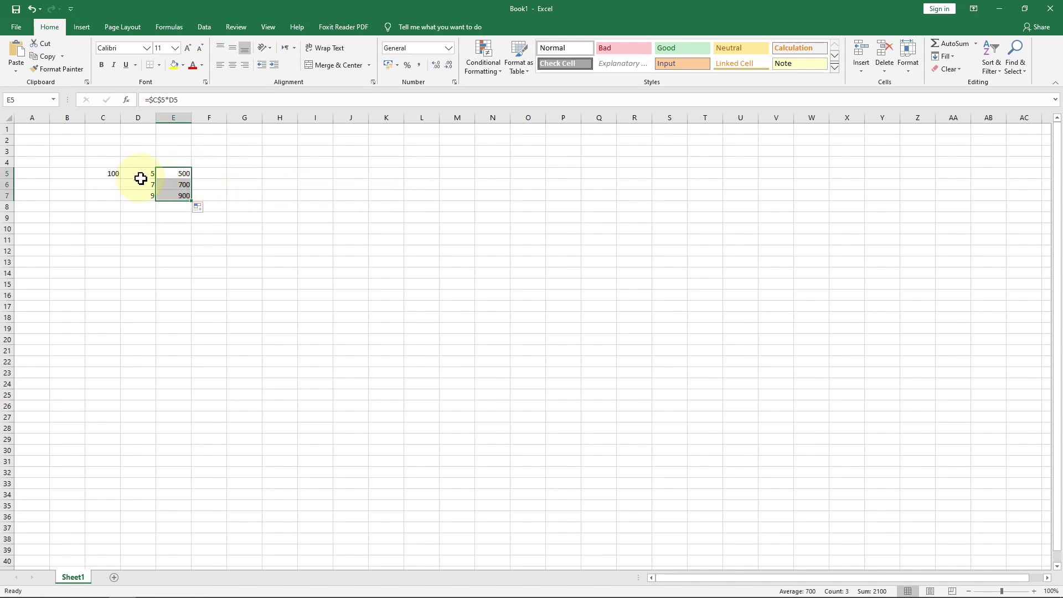
{"action": "left_click", "coordinate": [162, 171]}
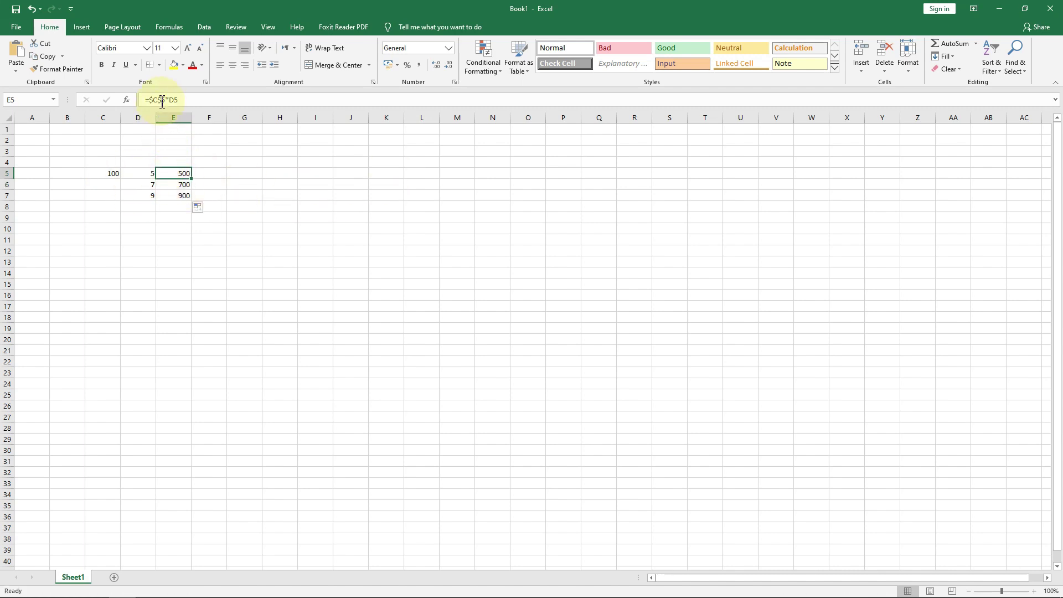
{"action": "key", "text": "Down"}
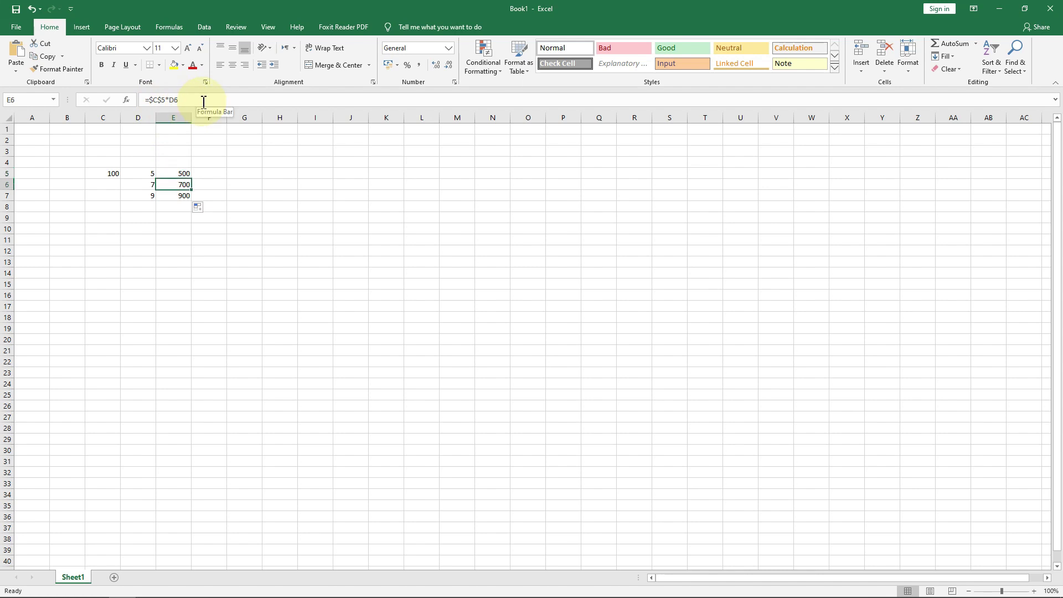
{"action": "key", "text": "Down"}
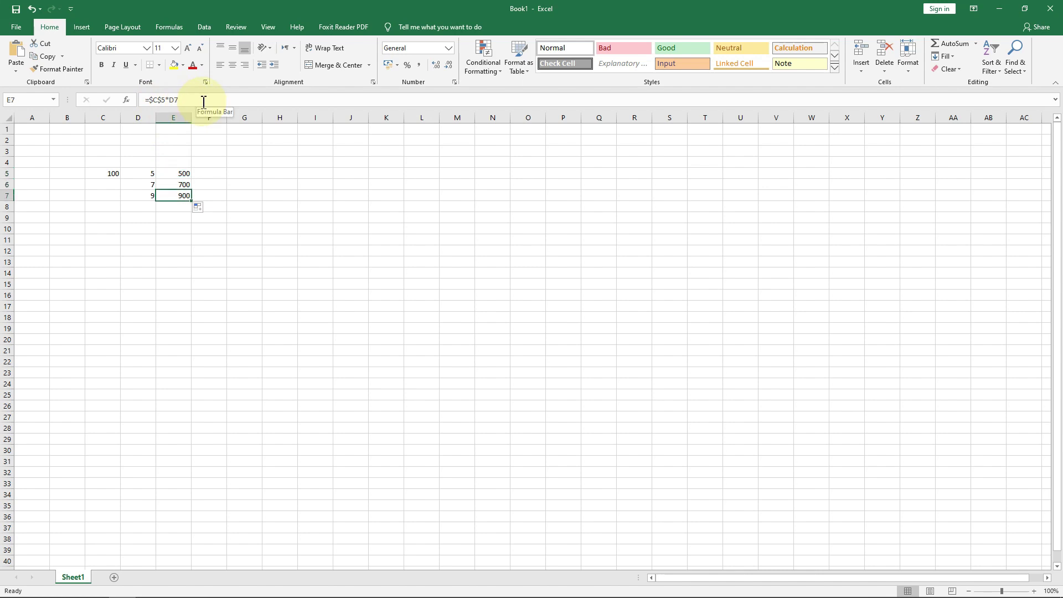
Clear the contents of the range C4:F7 and select cell N12.
{"action": "left_click_drag", "start_coordinate": [104, 166], "coordinate": [209, 200]}
{"action": "key", "text": "Delete"}
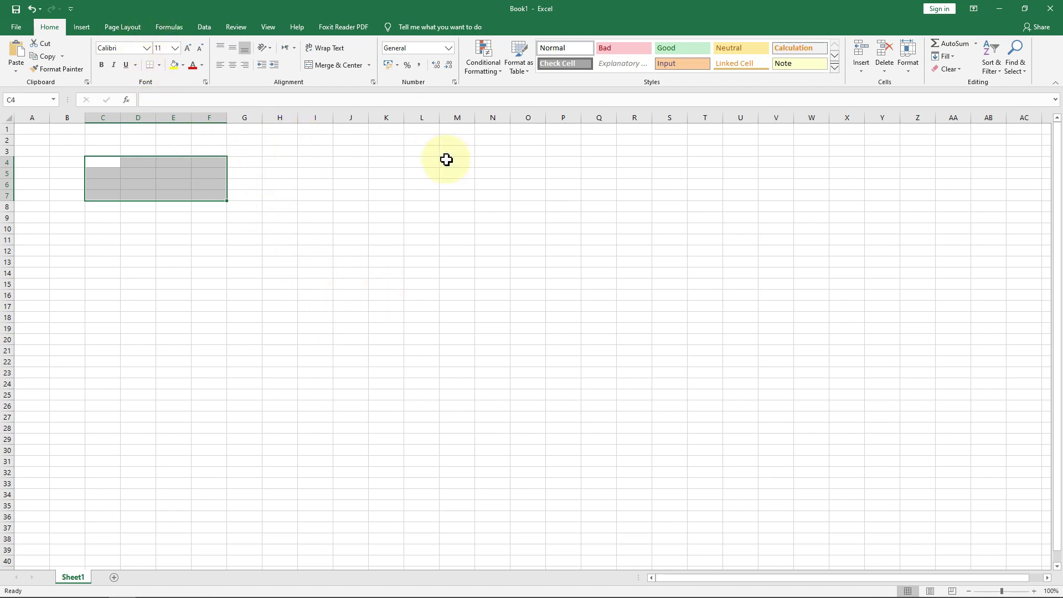
{"action": "left_click", "coordinate": [492, 250]}
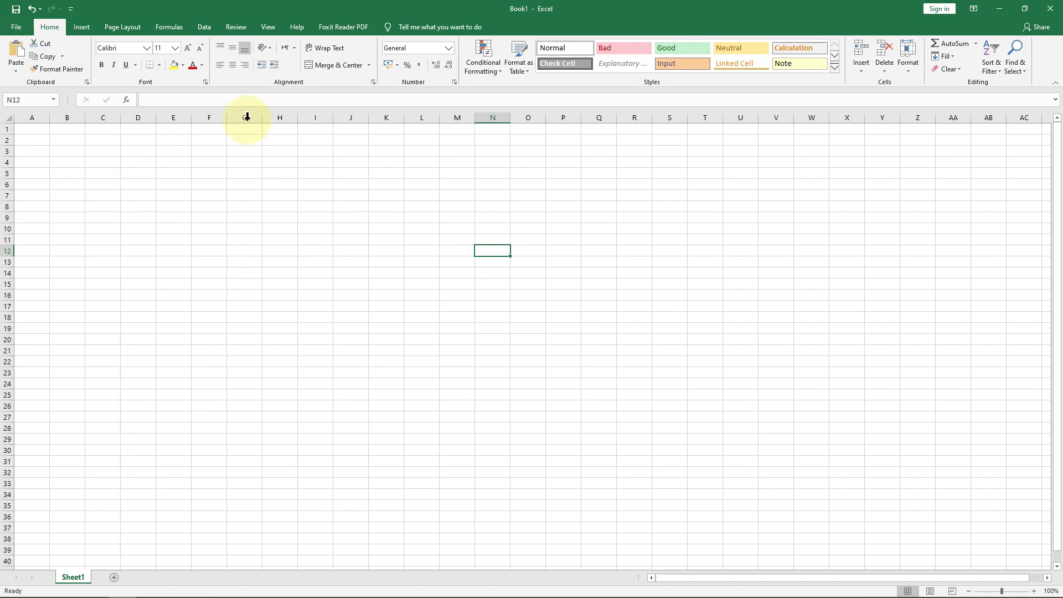
Set the tab color of Sheet1 to standard yellow.
{"action": "right_click", "coordinate": [79, 577]}
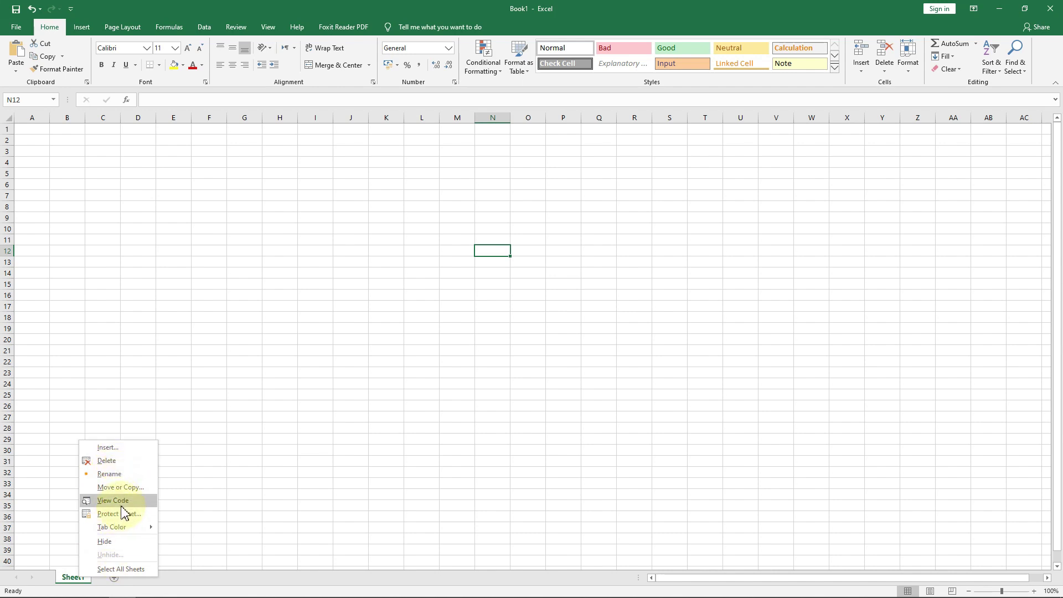
{"action": "mouse_move", "coordinate": [119, 529]}
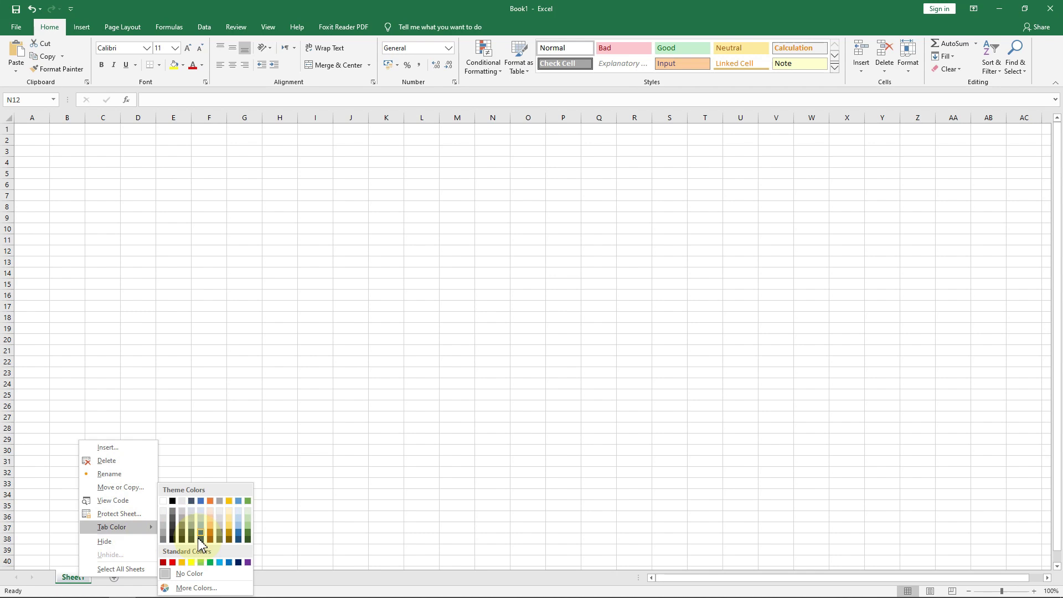
{"action": "left_click", "coordinate": [191, 563]}
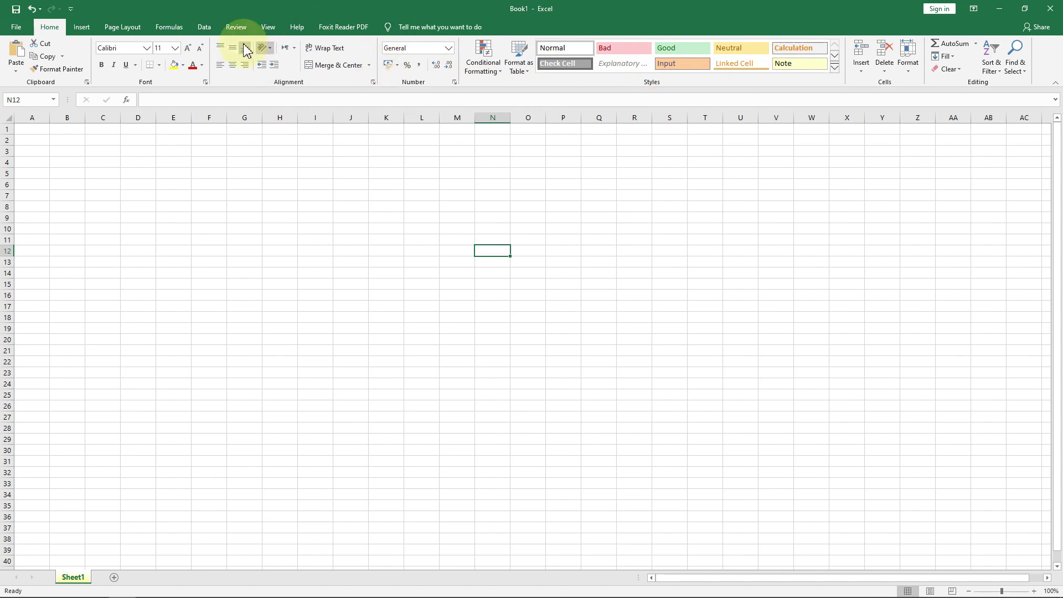
Examine the Insert, Page Layout, Formulas, Data and Review command groups, including the Print Area options.
{"action": "left_click", "coordinate": [84, 27]}
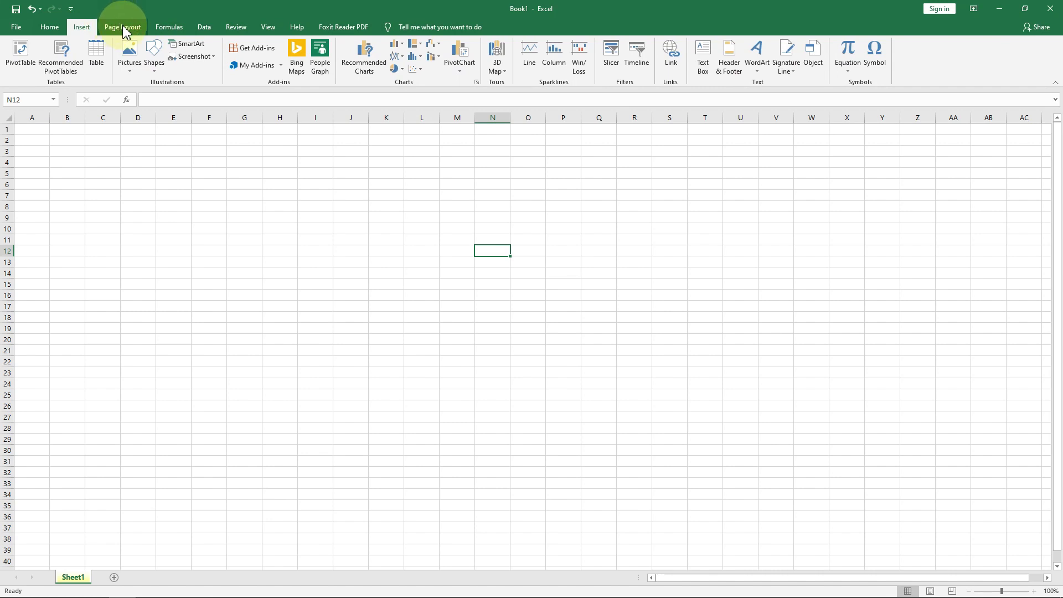
{"action": "left_click", "coordinate": [119, 27]}
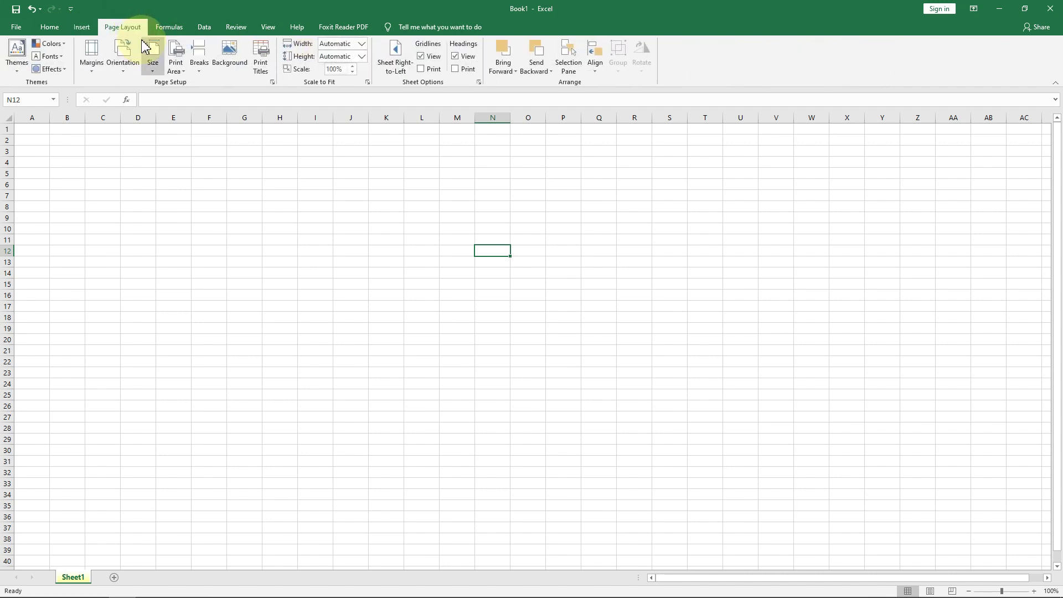
{"action": "left_click", "coordinate": [173, 61]}
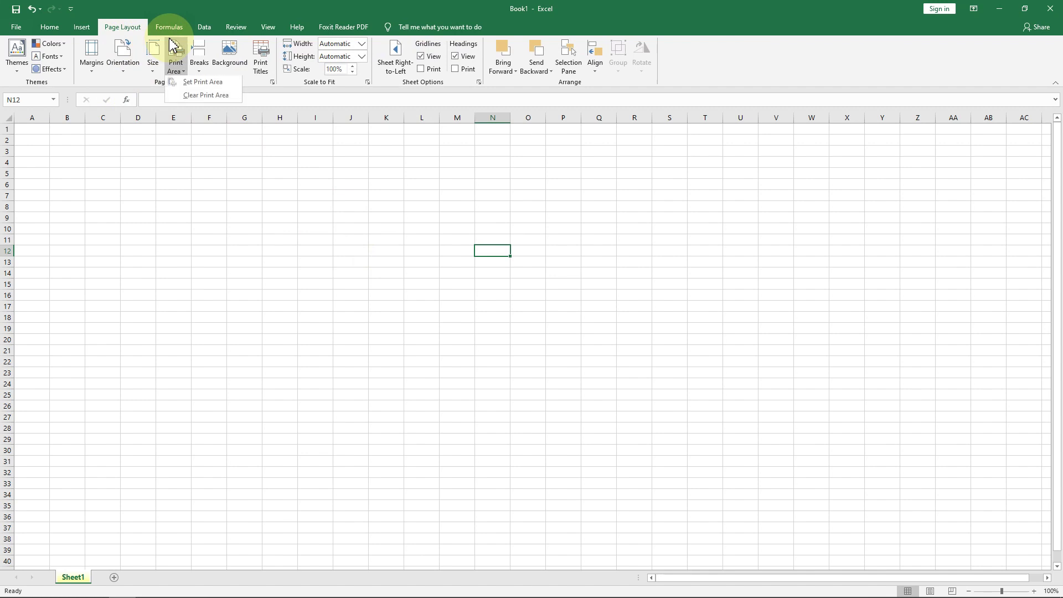
{"action": "left_click", "coordinate": [171, 28]}
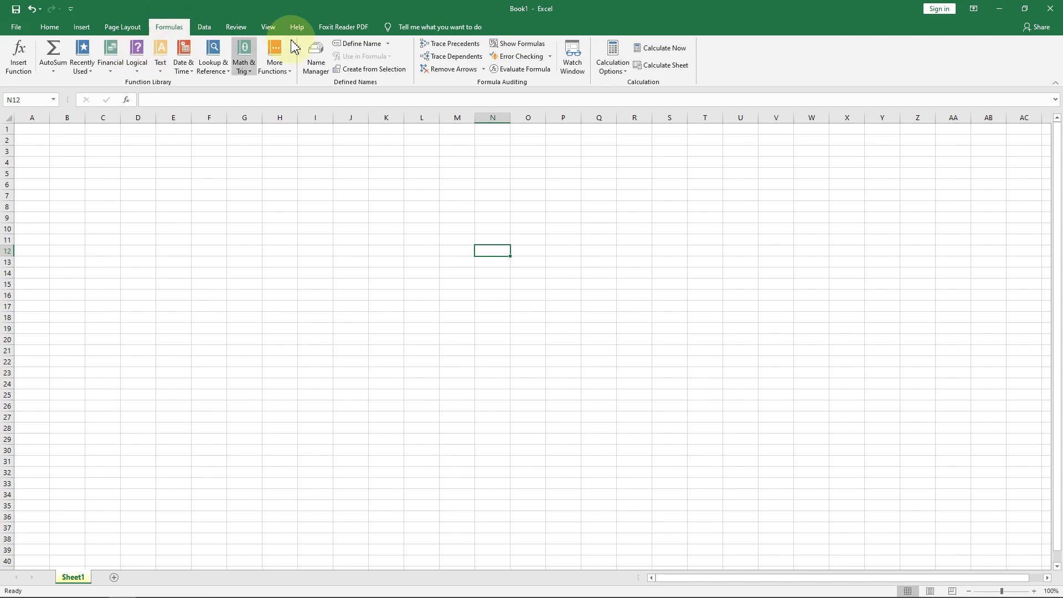
{"action": "left_click", "coordinate": [206, 29]}
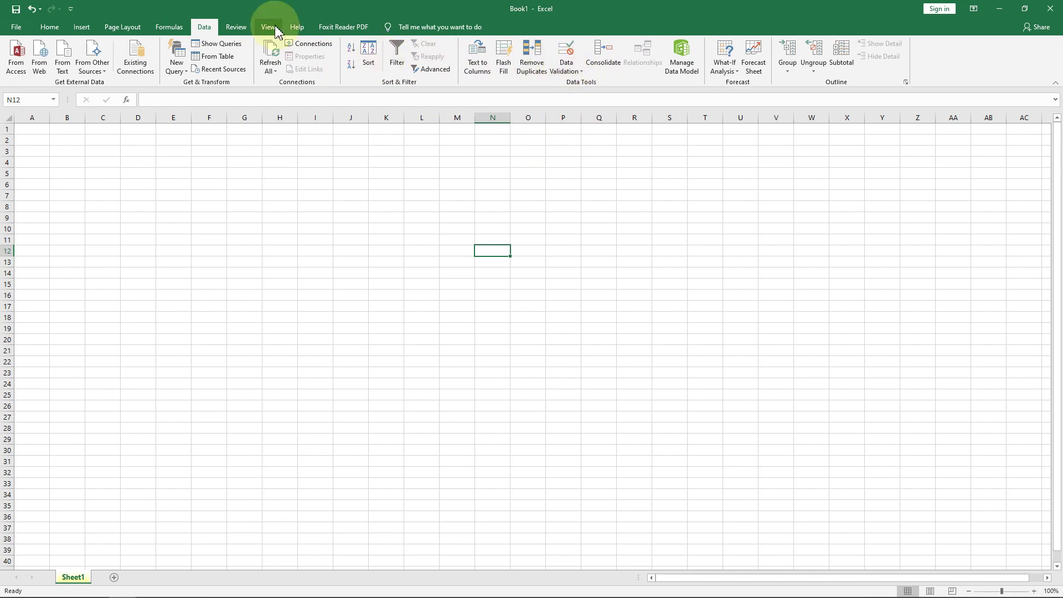
{"action": "left_click", "coordinate": [246, 26]}
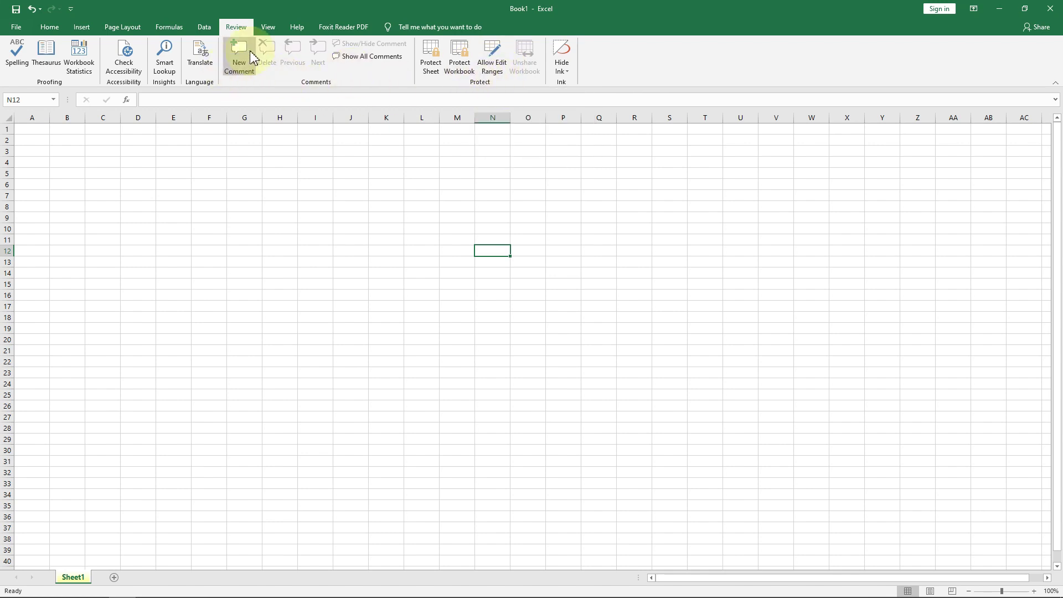
Hide and restore the formula bar, the row and column headings, and the gridlines one after another.
{"action": "left_click", "coordinate": [268, 28]}
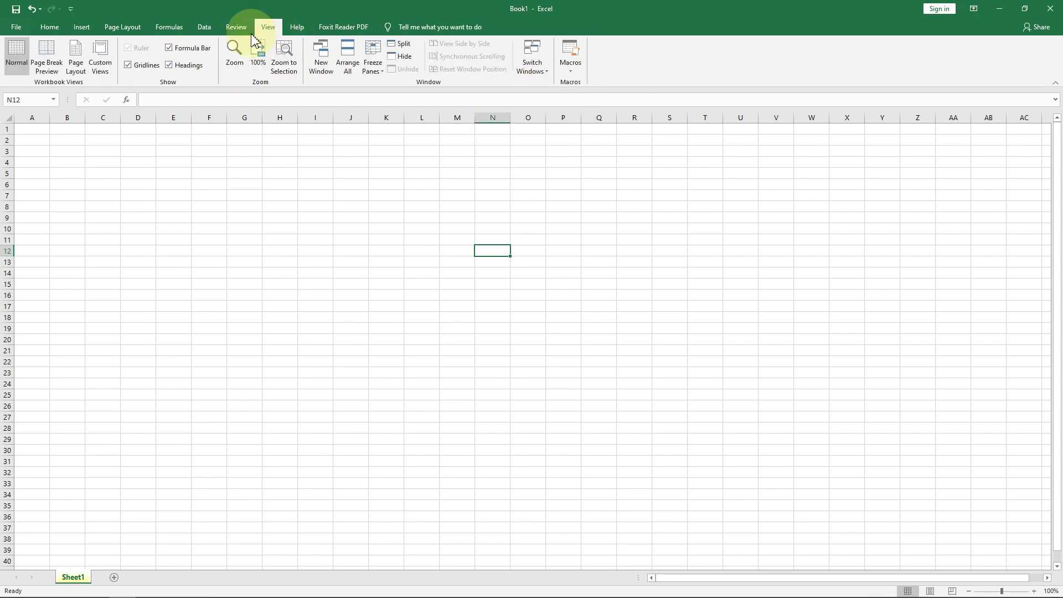
{"action": "left_click", "coordinate": [188, 49]}
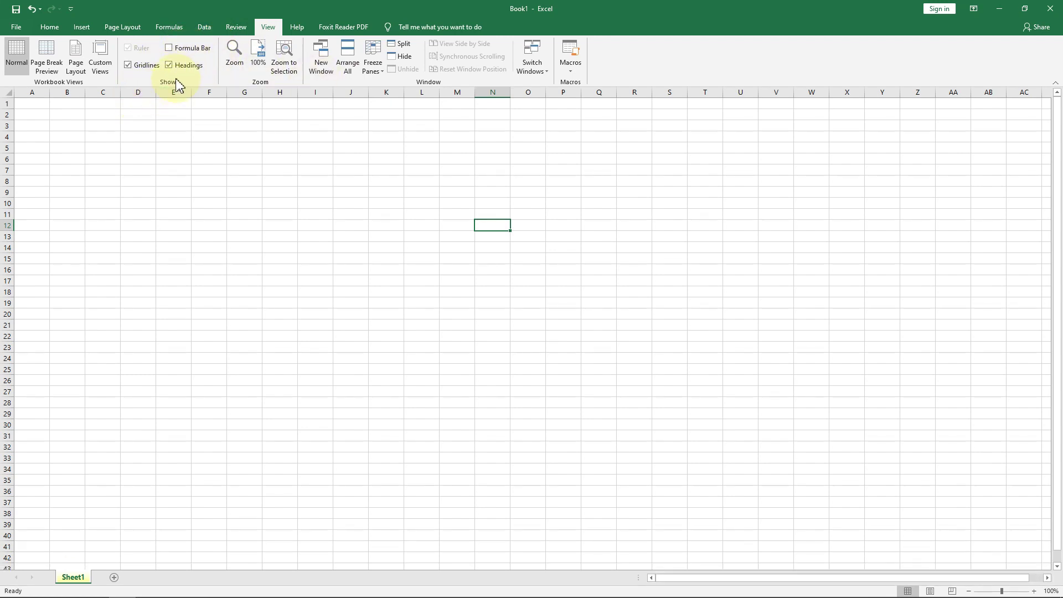
{"action": "left_click", "coordinate": [187, 51]}
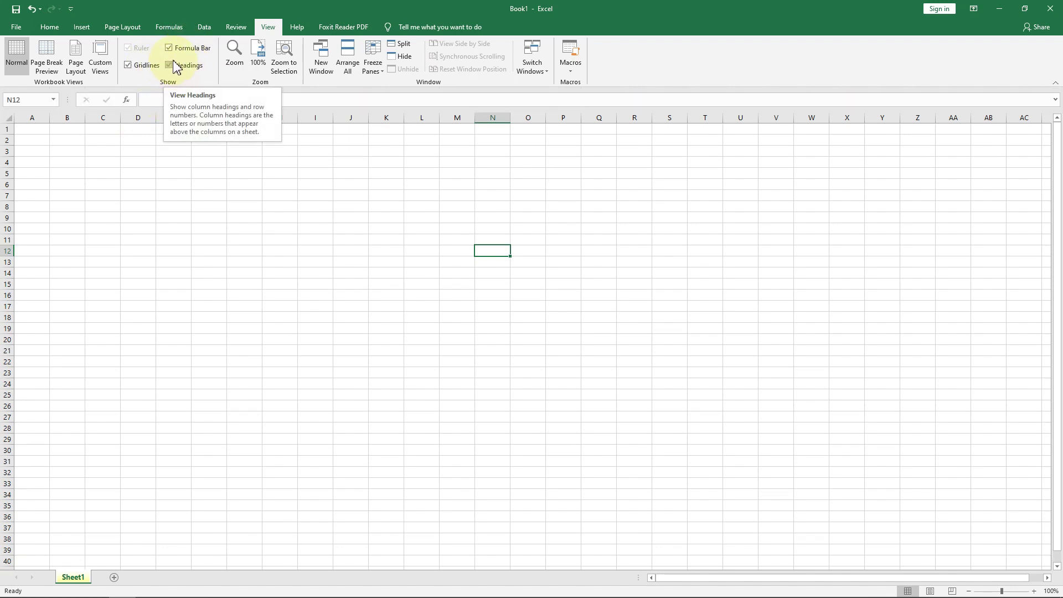
{"action": "left_click", "coordinate": [177, 67]}
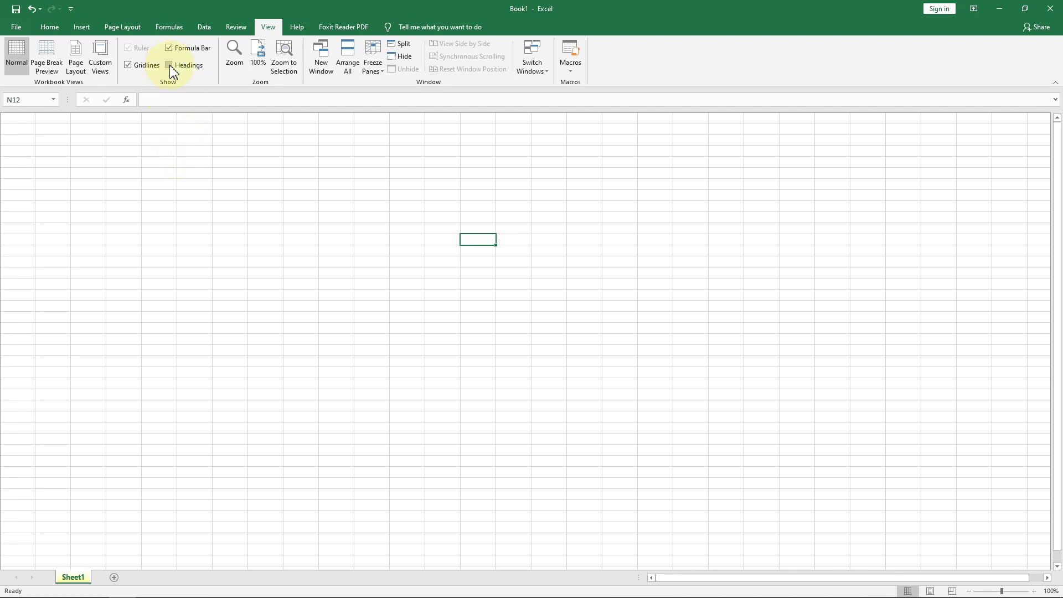
{"action": "left_click", "coordinate": [169, 66]}
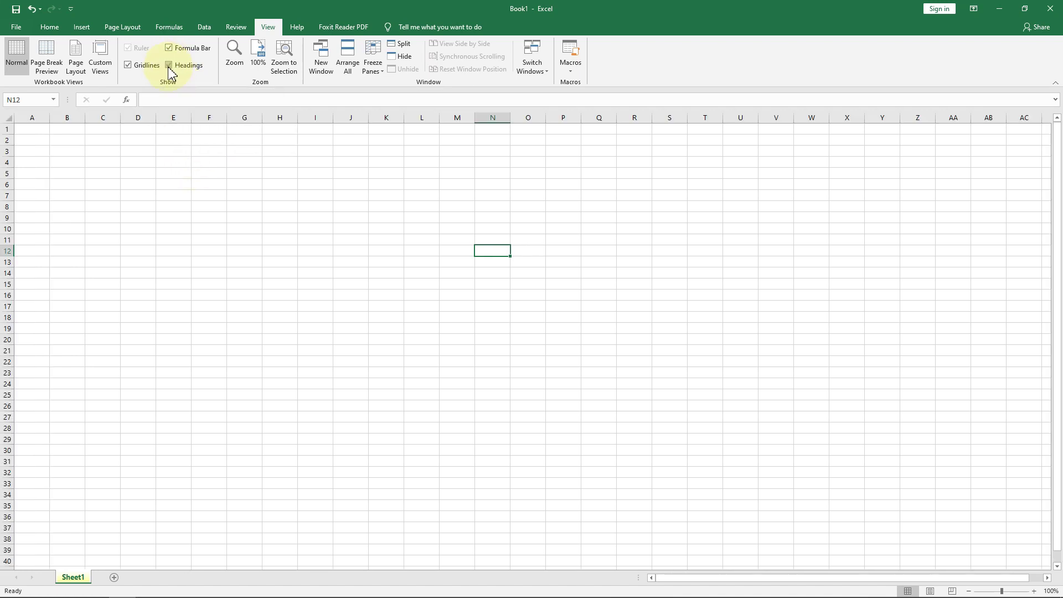
{"action": "left_click", "coordinate": [128, 65]}
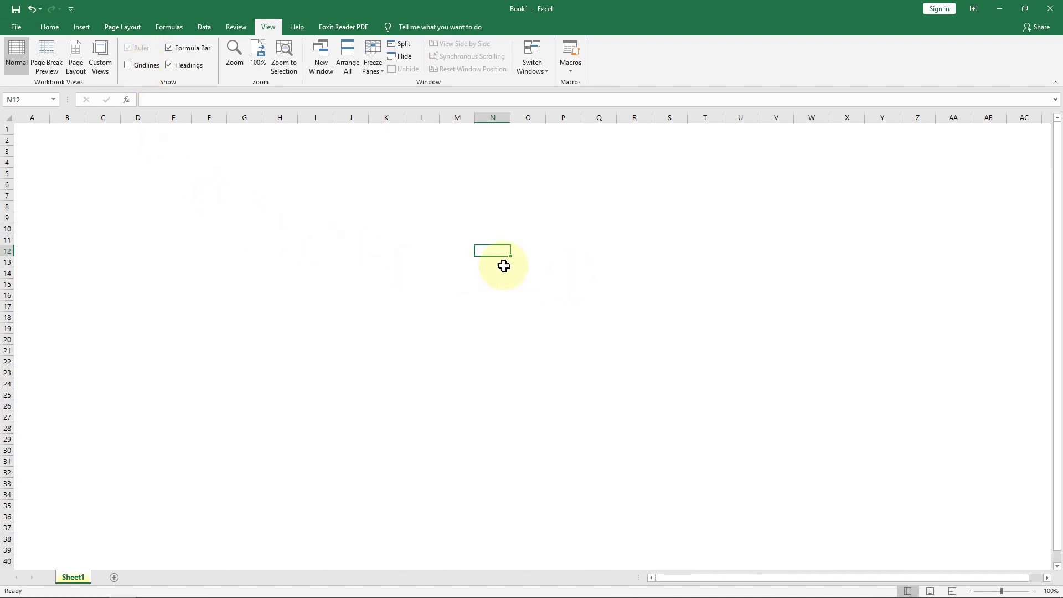
{"action": "left_click", "coordinate": [144, 68]}
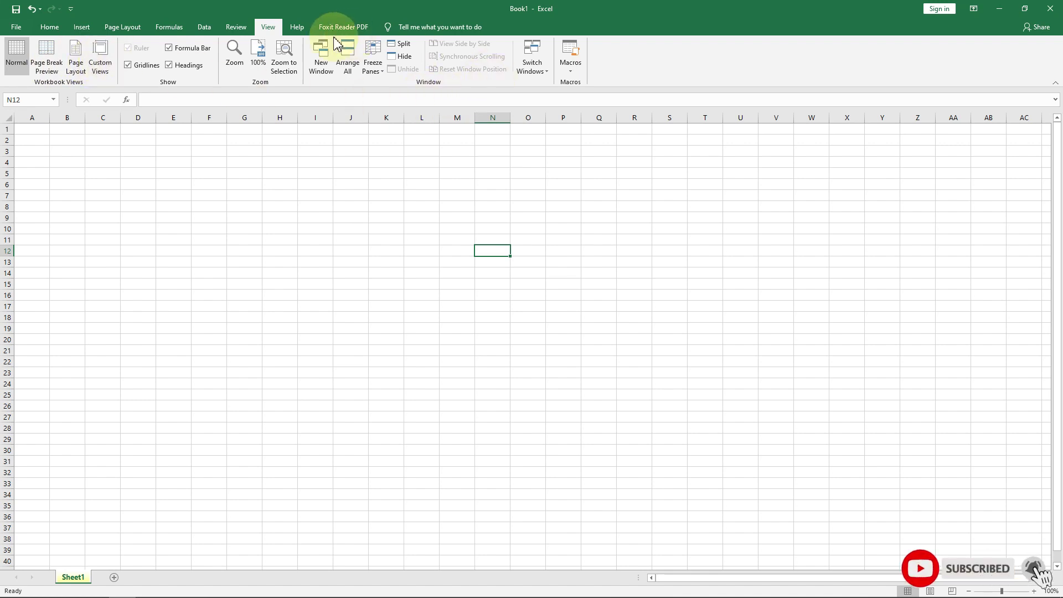
Deselect the range named data by selecting Q6, return to the Home commands and make B4 the active cell.
{"action": "left_click", "coordinate": [298, 28]}
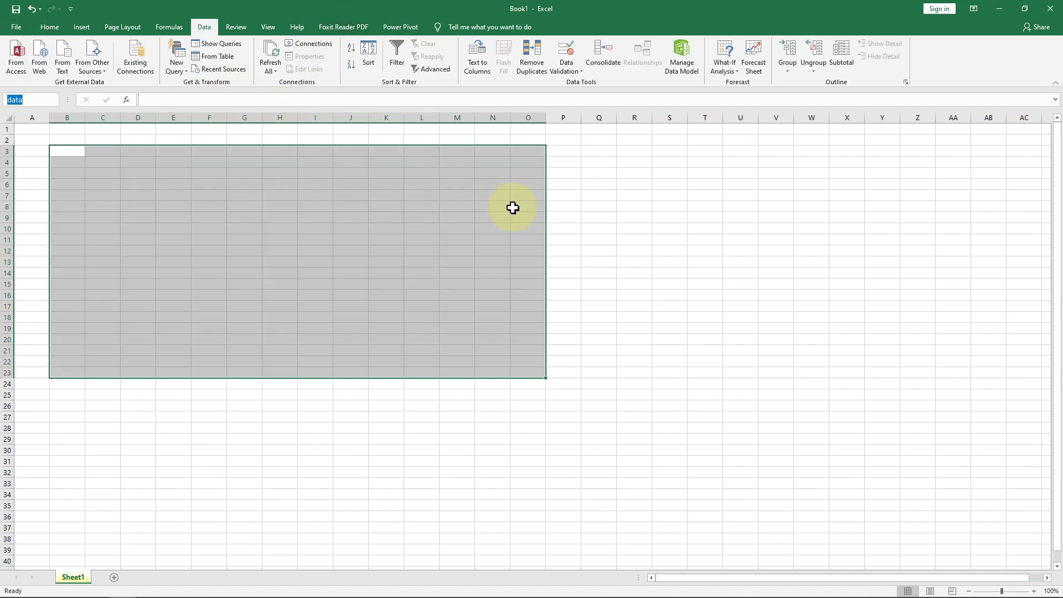
{"action": "left_click", "coordinate": [588, 188]}
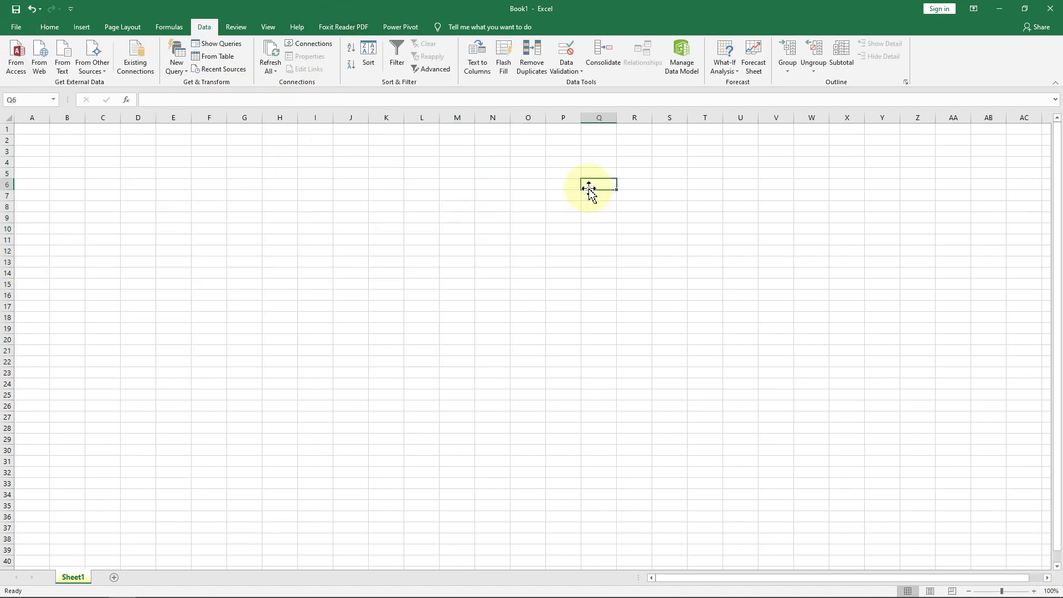
{"action": "left_click", "coordinate": [50, 27]}
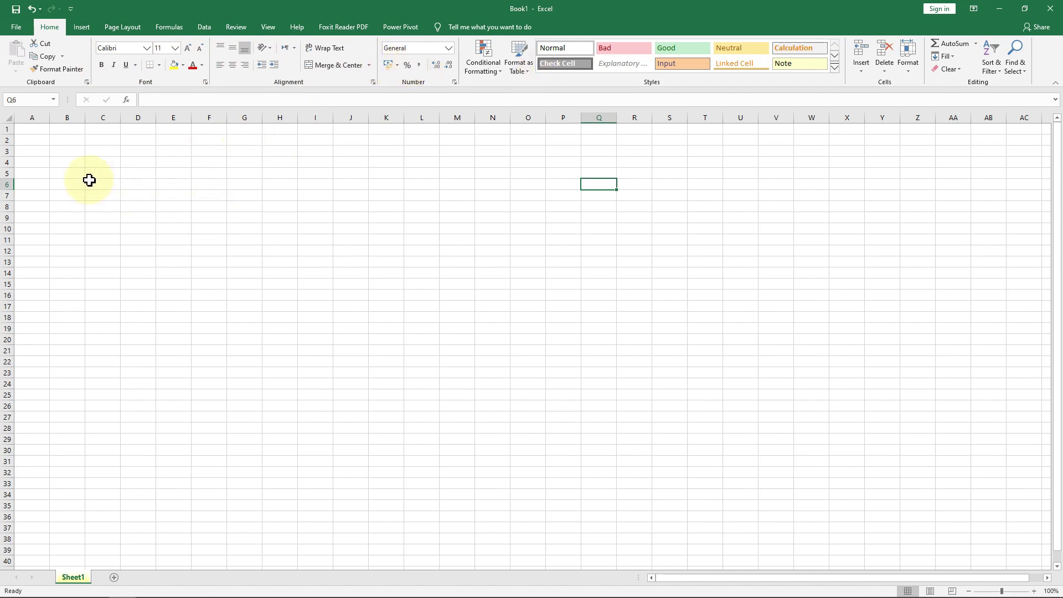
{"action": "left_click", "coordinate": [82, 163]}
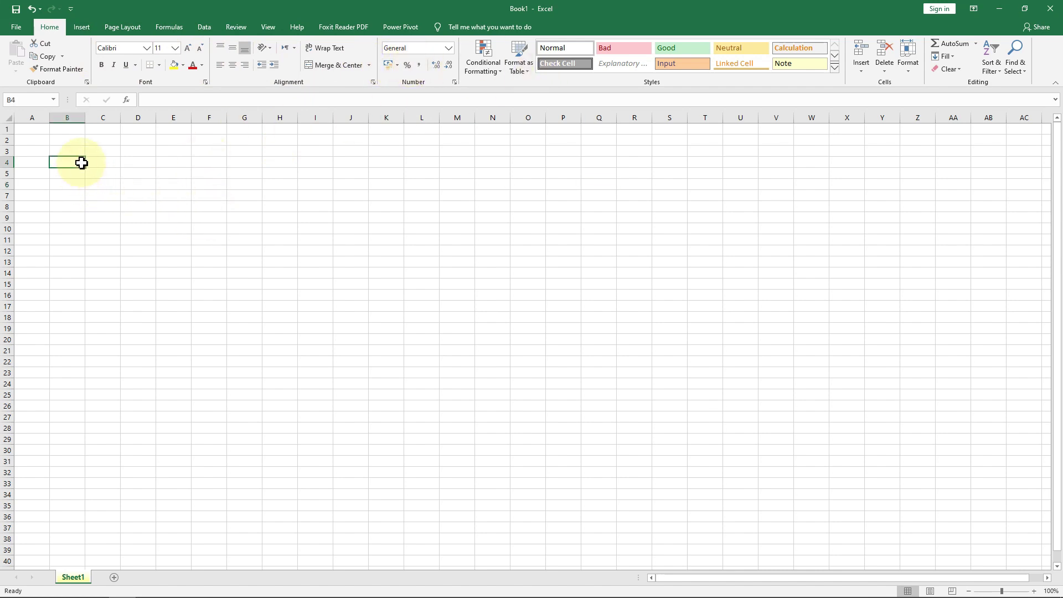